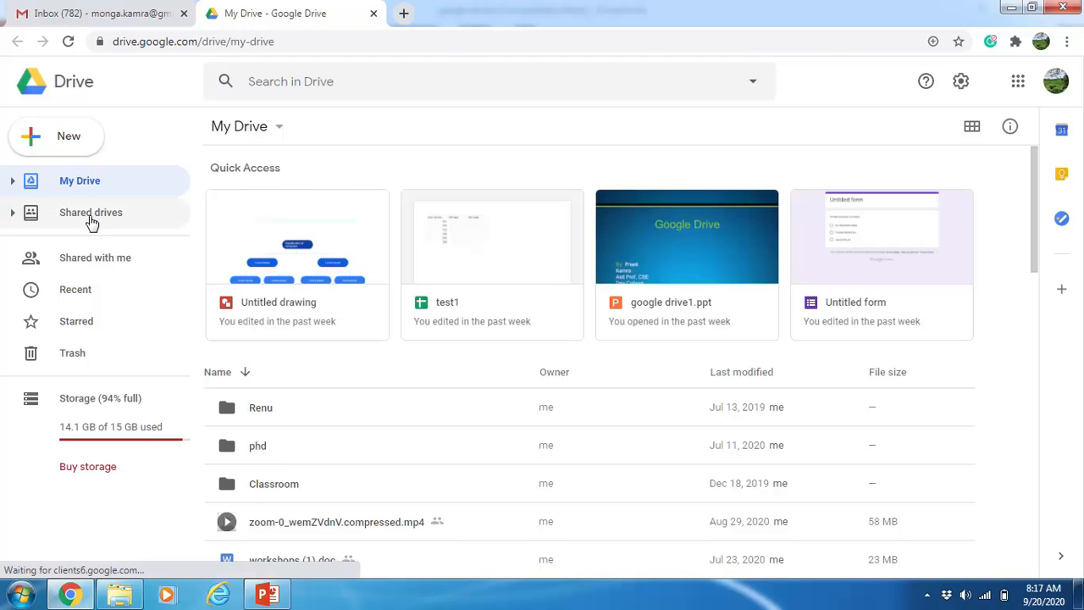
Step: View Shared drives, return to My Drive, and open the New menu
left_click(90, 217)
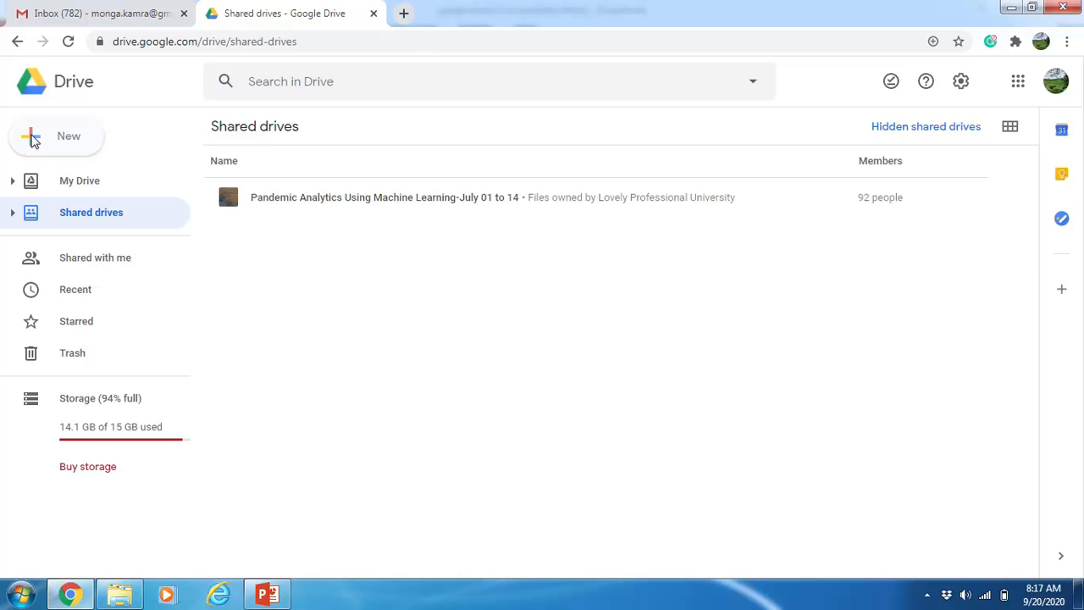
left_click(69, 180)
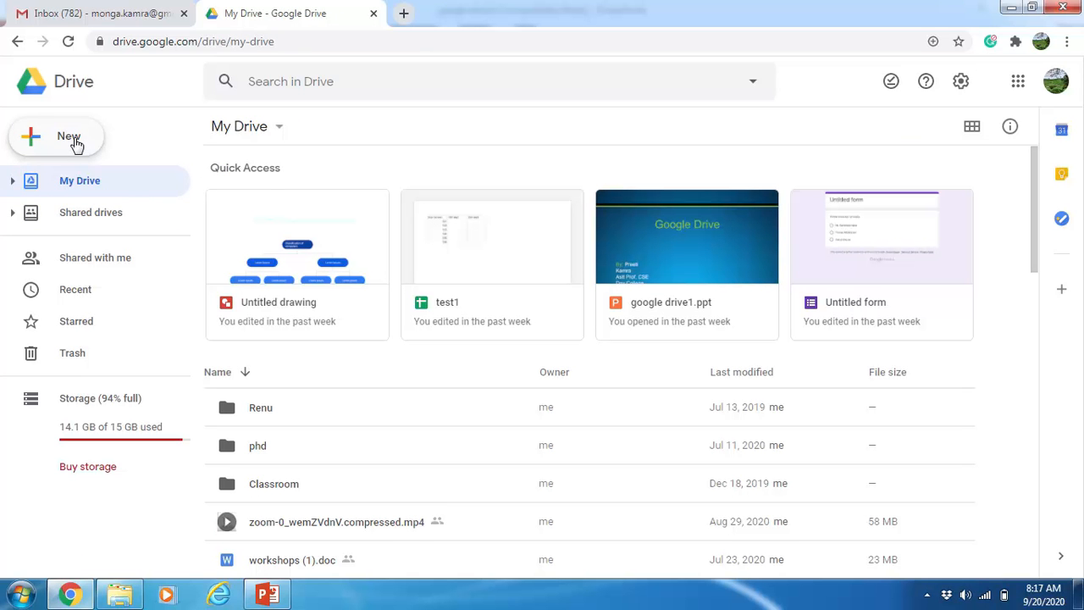
left_click(76, 145)
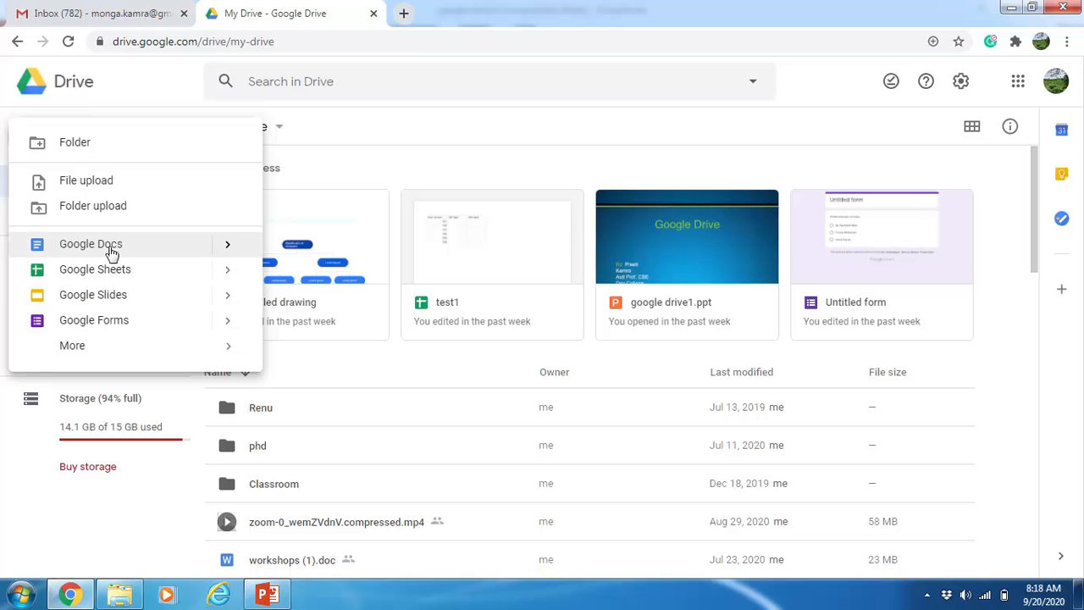
Step: Create a blank document from the Google Docs submenu of the New menu
left_click(230, 248)
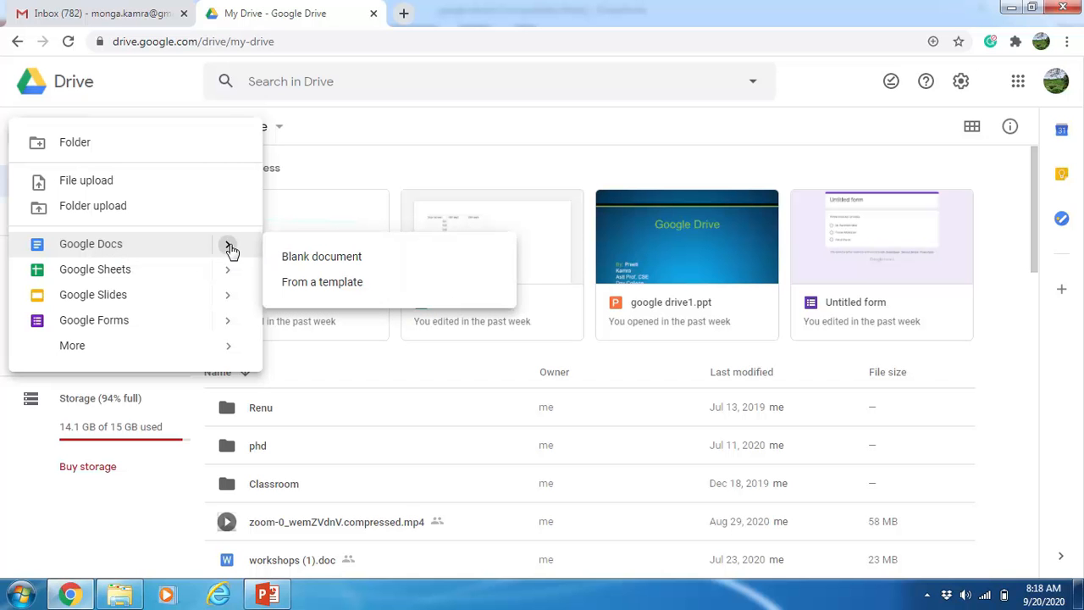
left_click(295, 259)
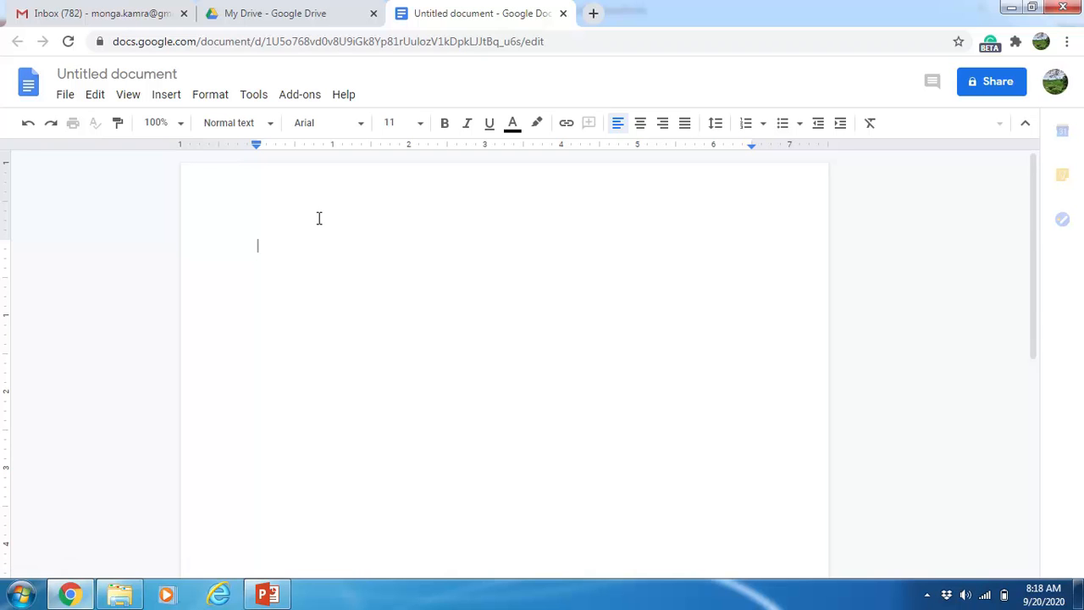
Step: Type 'This is a test file. It can be shared with upto 100 people.' into the document
type("Thi")
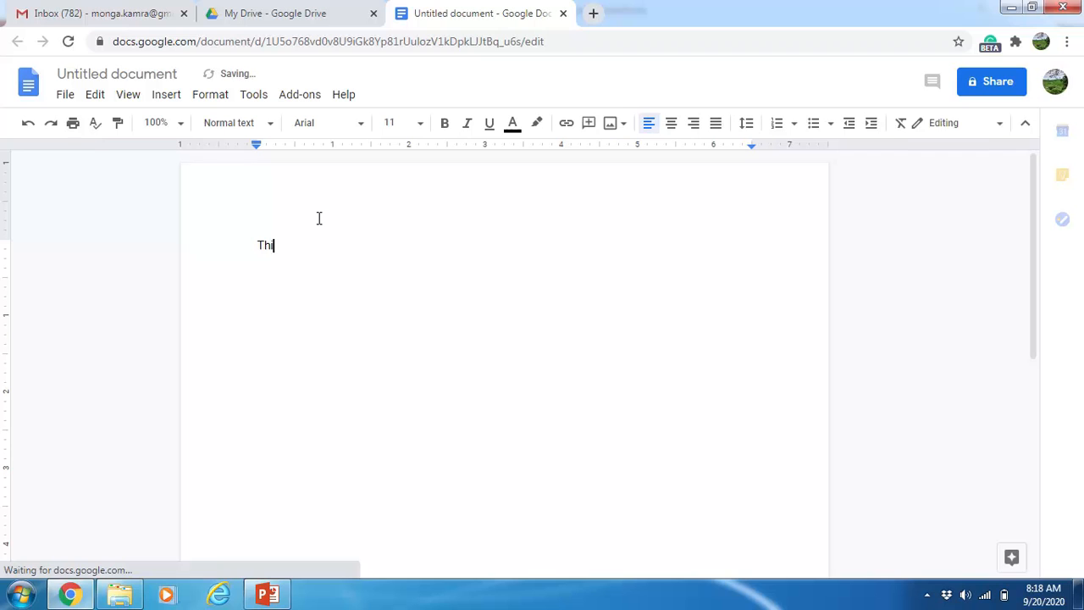
type("s is a test file. ")
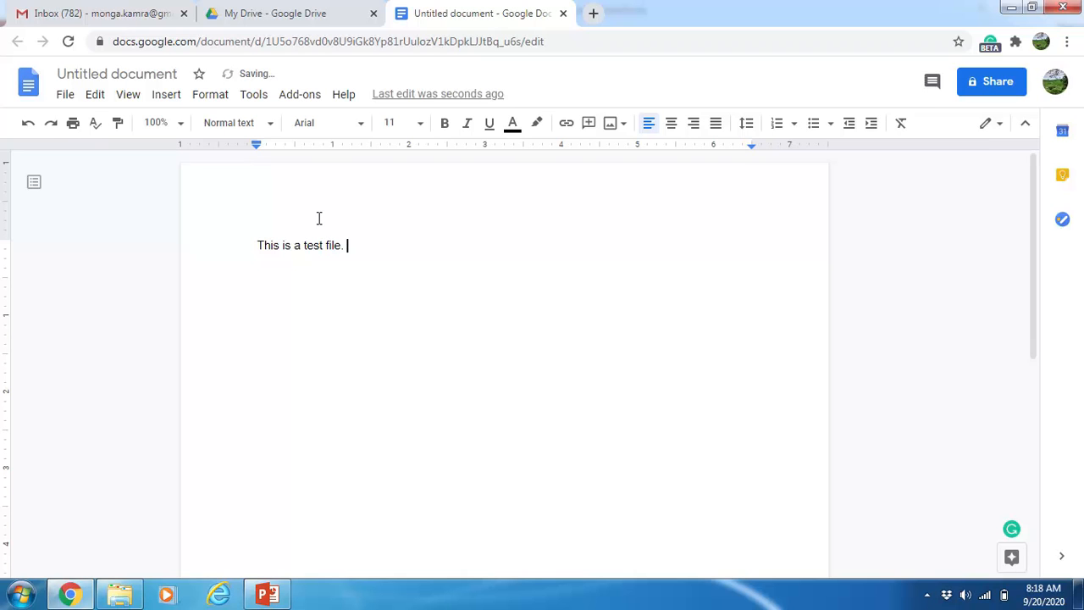
type("It ")
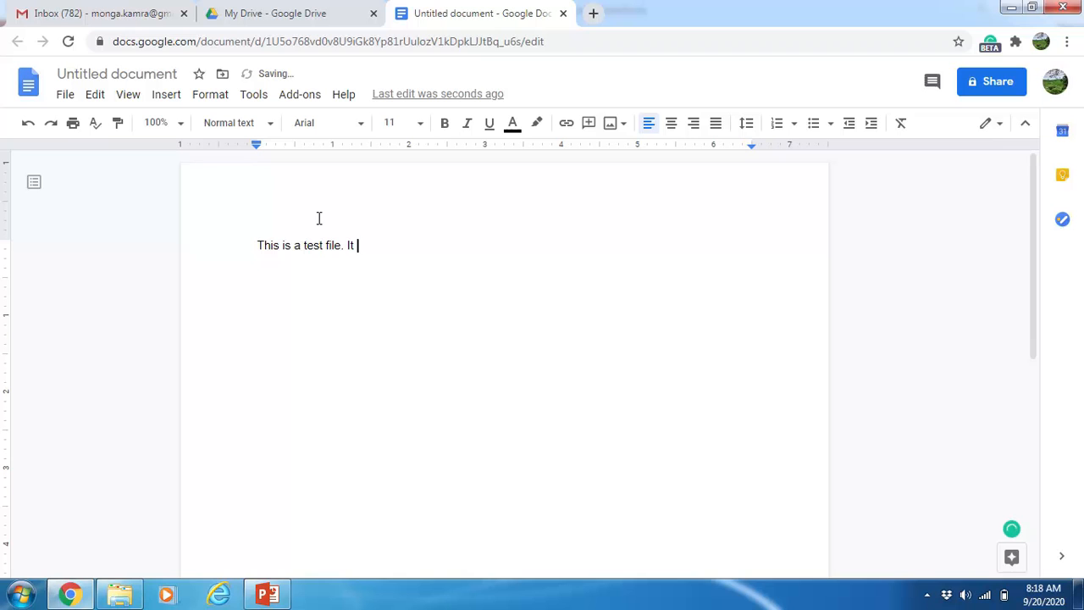
type("can be shared with ")
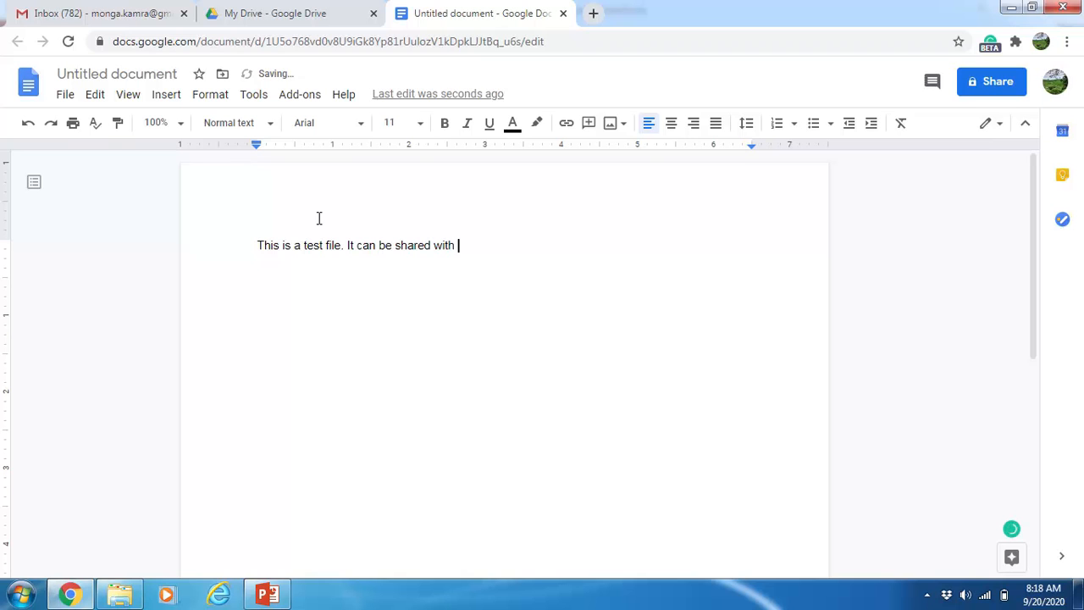
type("upy")
key("BackSpace")
type("o")
key("BackSpace")
type("to 100 ")
type("peopl")
type("e")
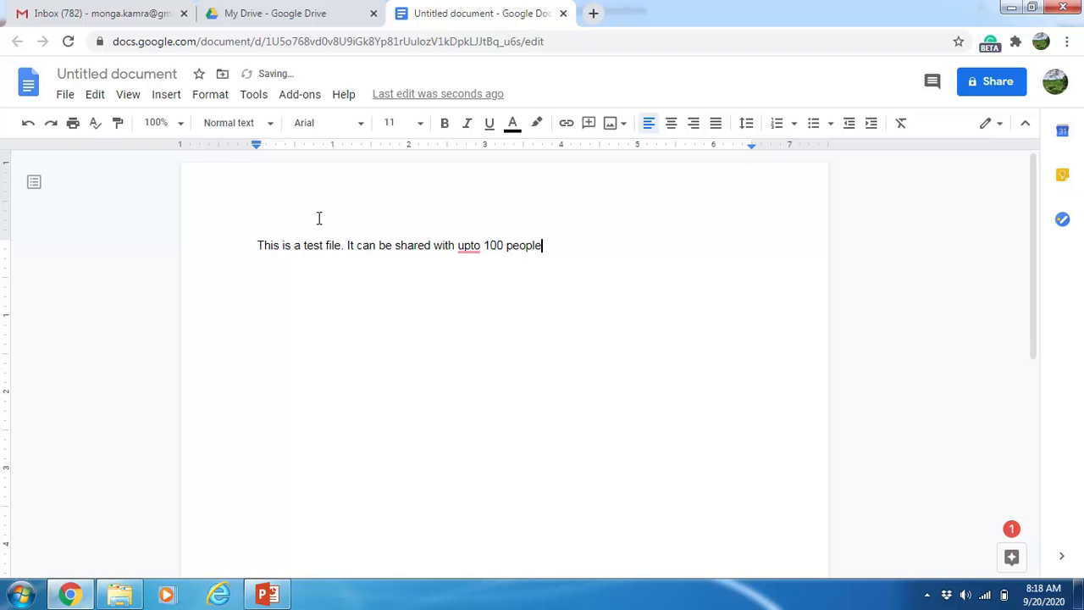
key("BackSpace")
type(".")
Step: Center the sentence and set it in 12-point Georgia
left_click_drag(555, 248, 251, 242)
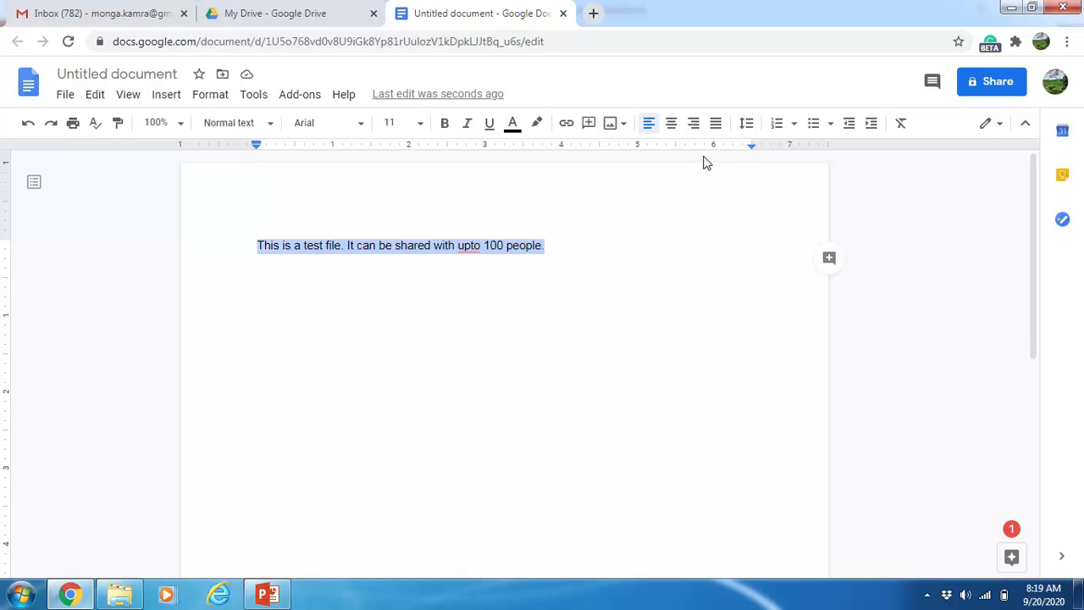
left_click(671, 127)
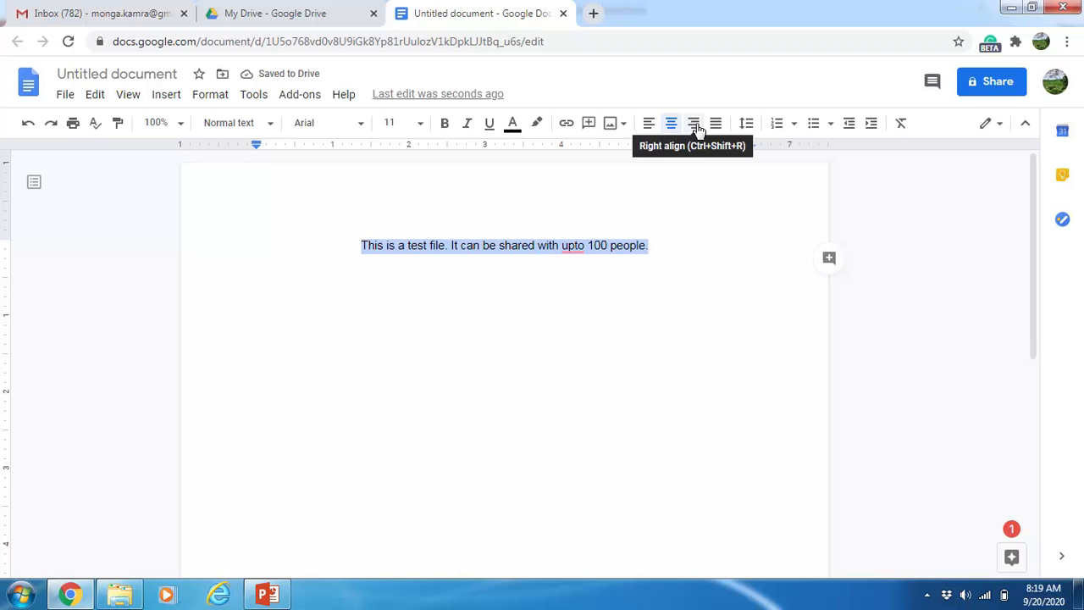
left_click(419, 123)
left_click(396, 254)
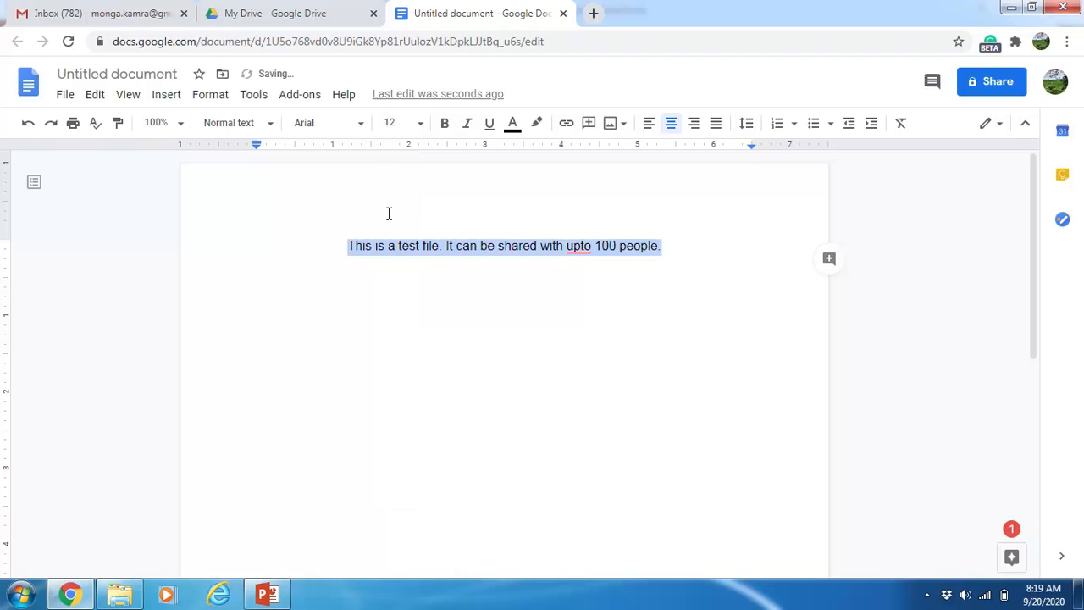
left_click(363, 129)
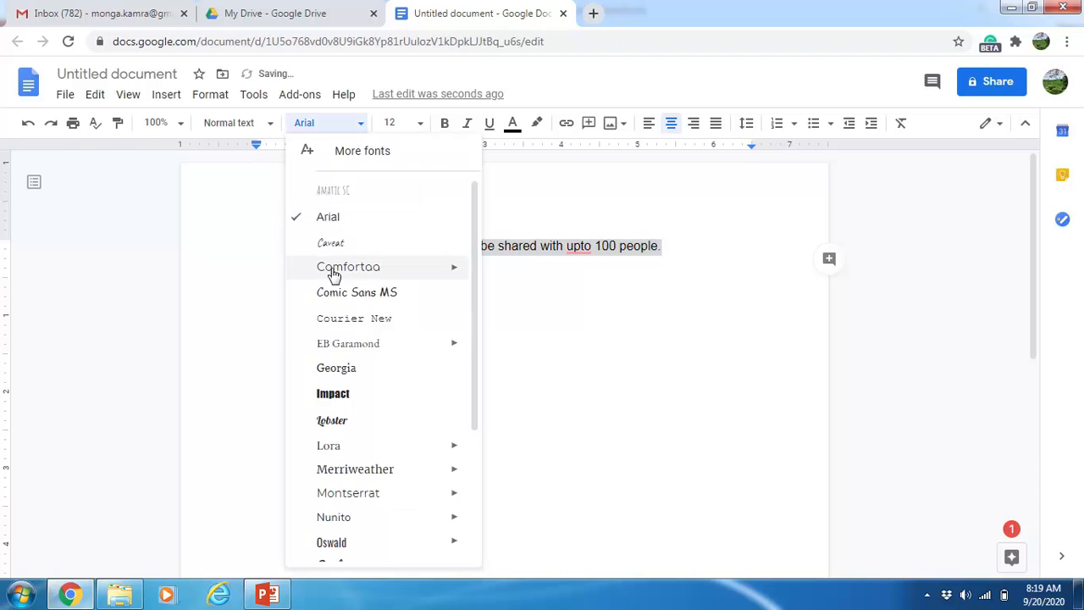
left_click(336, 368)
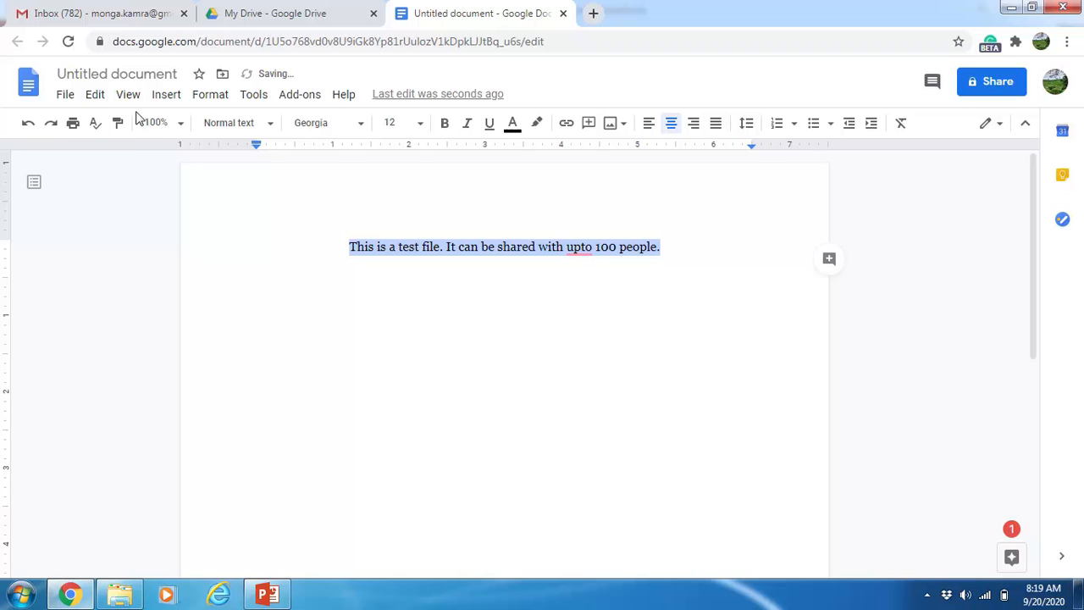
Step: Browse the Insert and Format menus, then place the cursor after the sentence
left_click(165, 102)
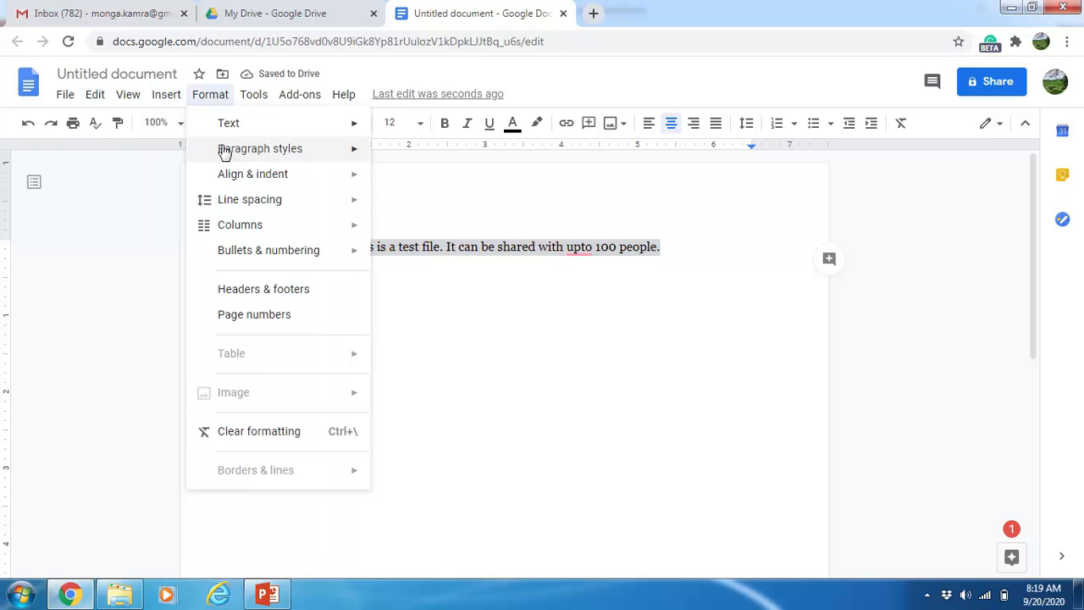
mouse_move(163, 102)
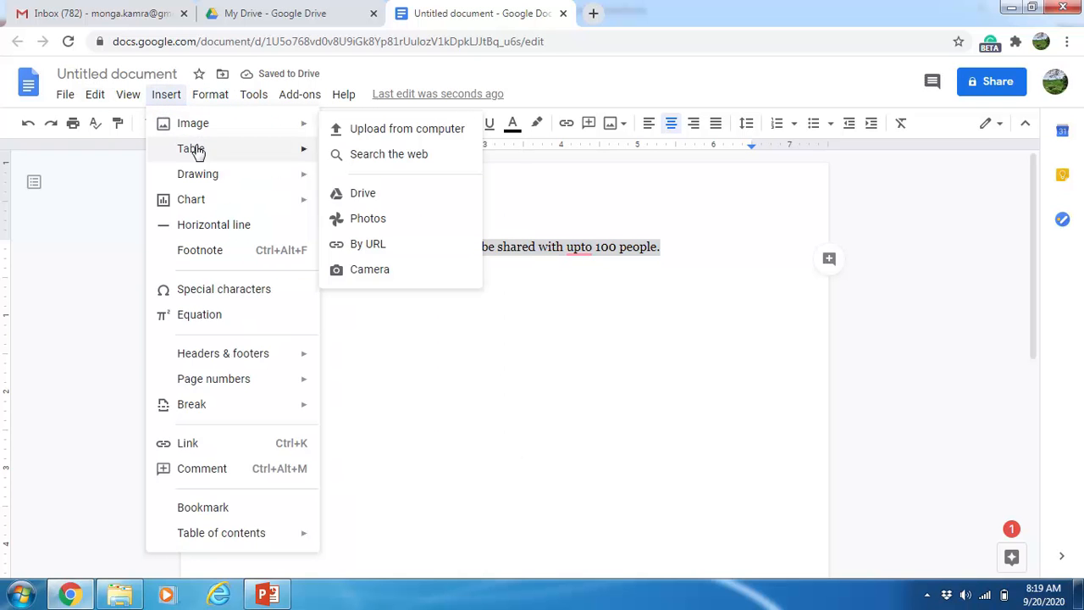
mouse_move(217, 101)
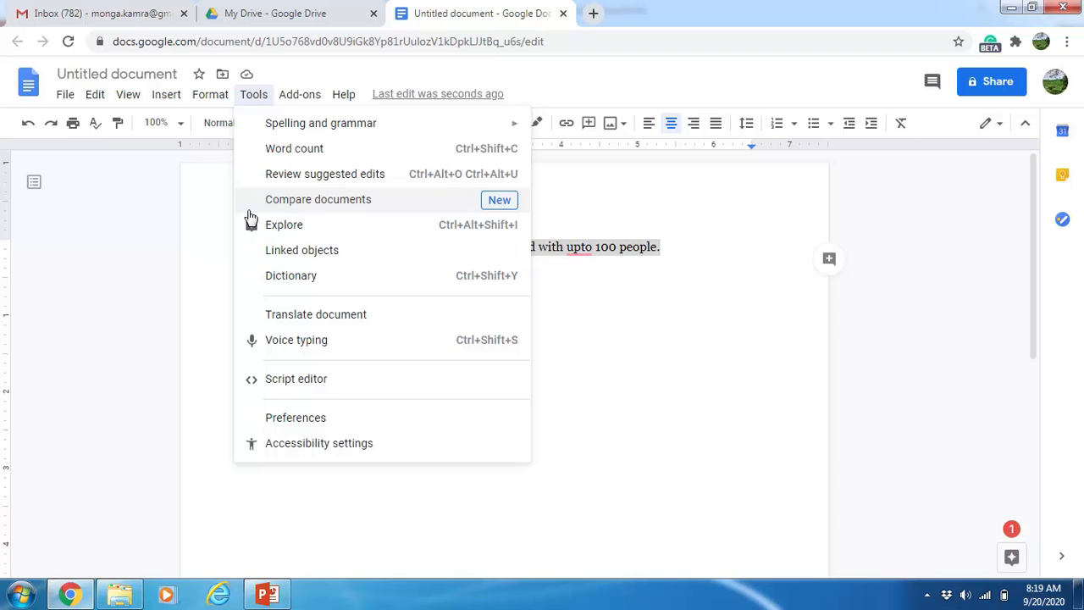
left_click(653, 300)
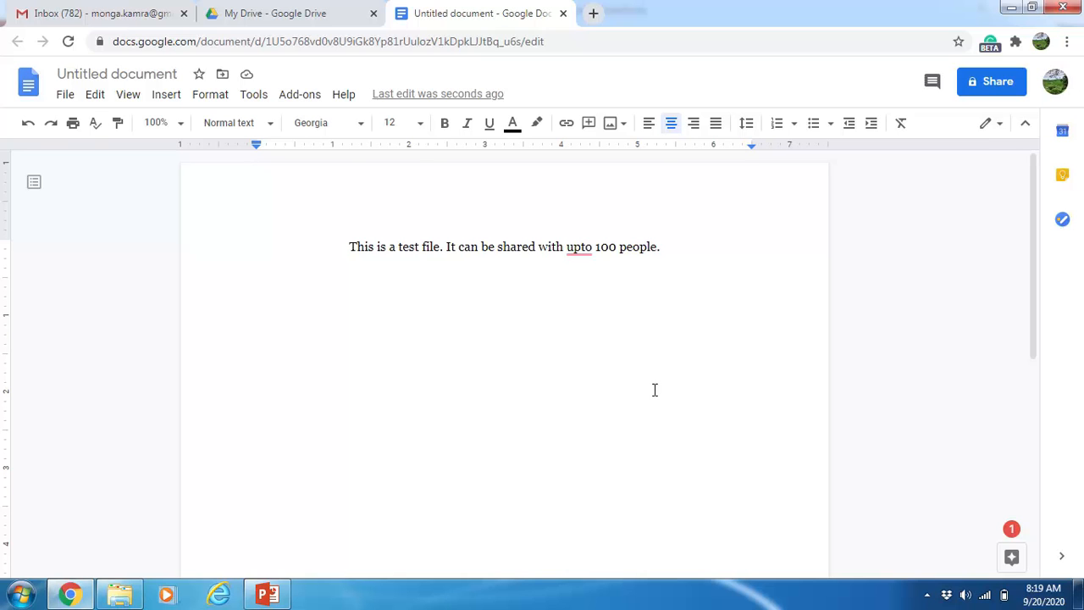
double_click(673, 250)
Step: Name the document 'Test' in the prompt shown before sharing
left_click(993, 85)
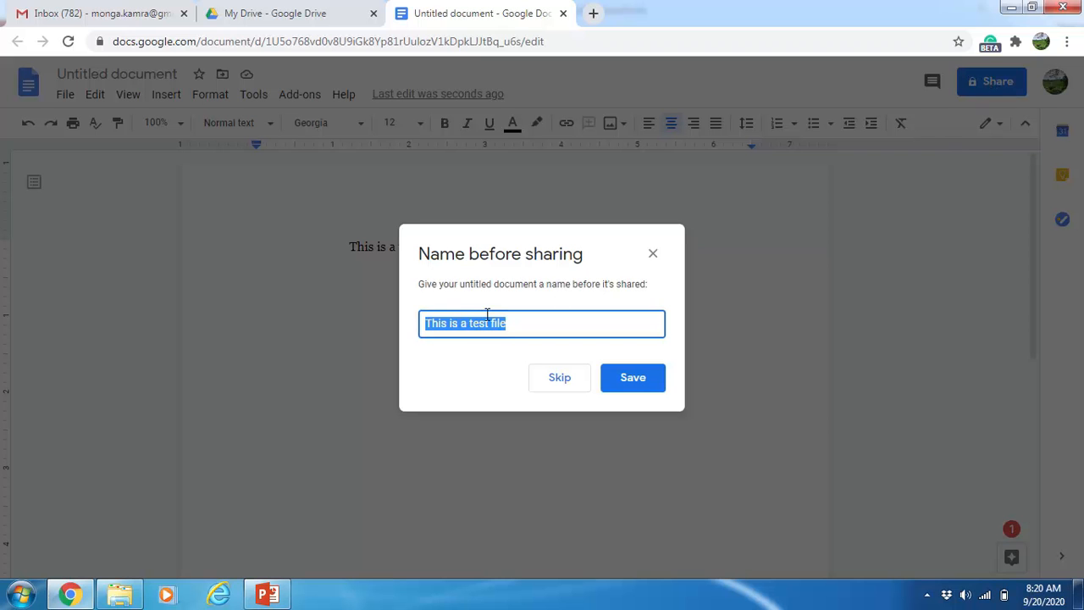
type("Test")
left_click(624, 381)
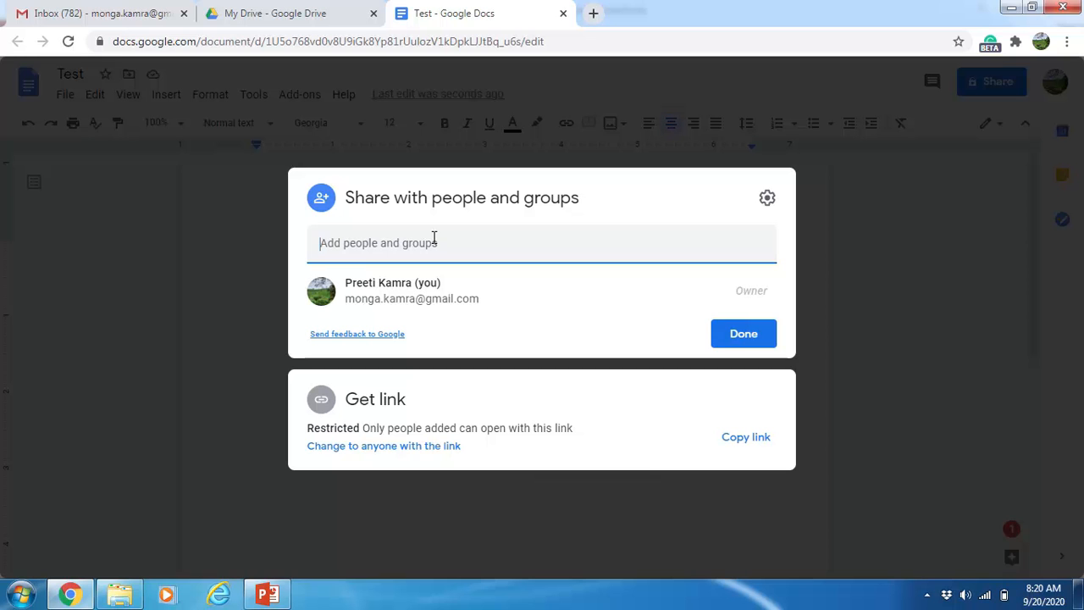
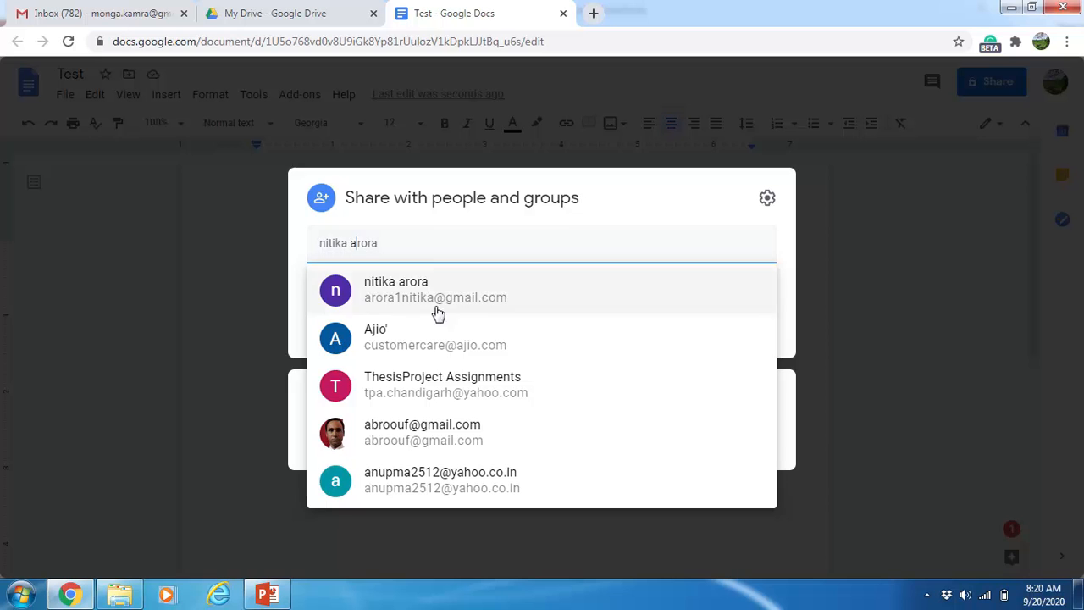
Step: Add two contacts from the suggestions as Editor recipients of the Test document
left_click(415, 286)
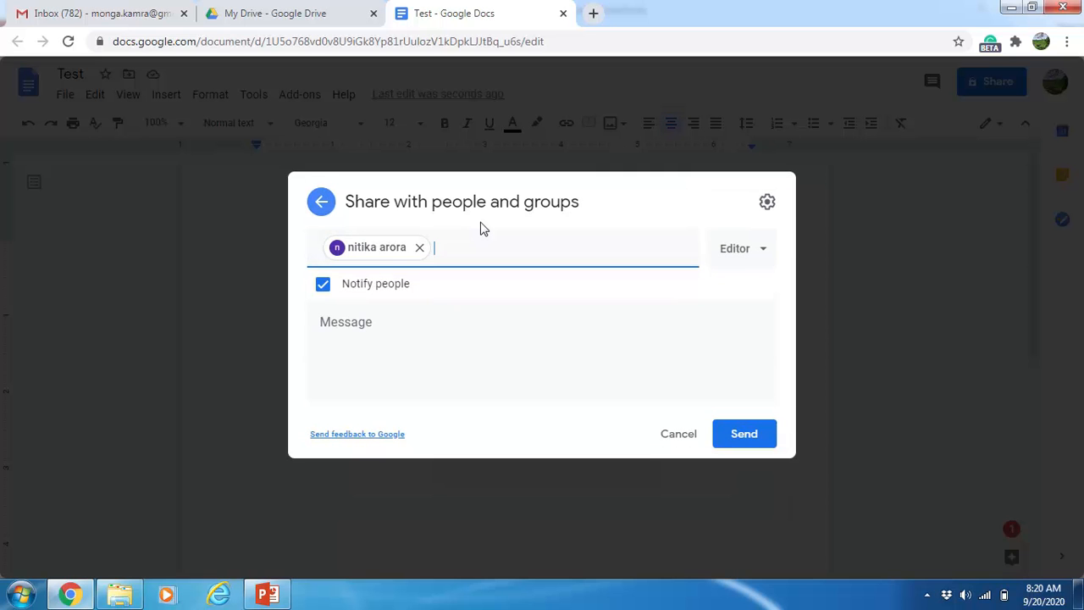
type("bb")
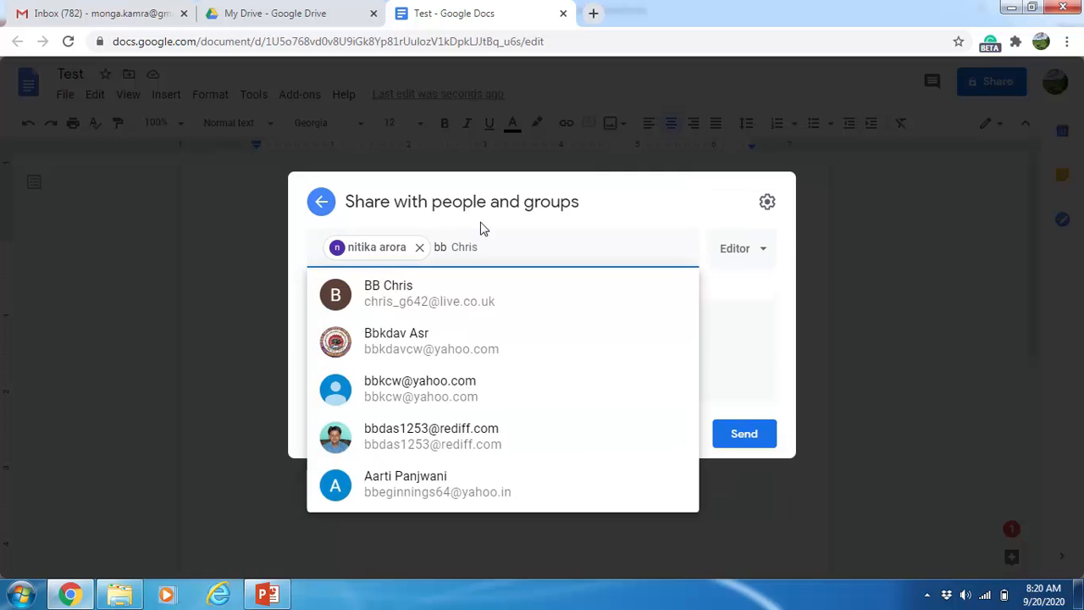
key("BackSpace")
type("d")
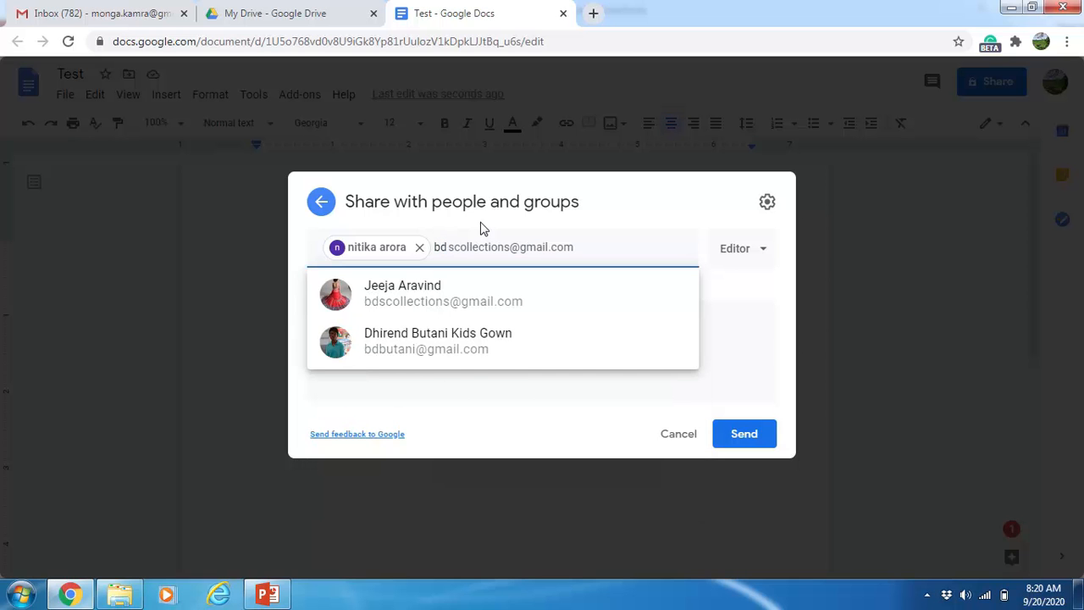
key("BackSpace")
key("BackSpace")
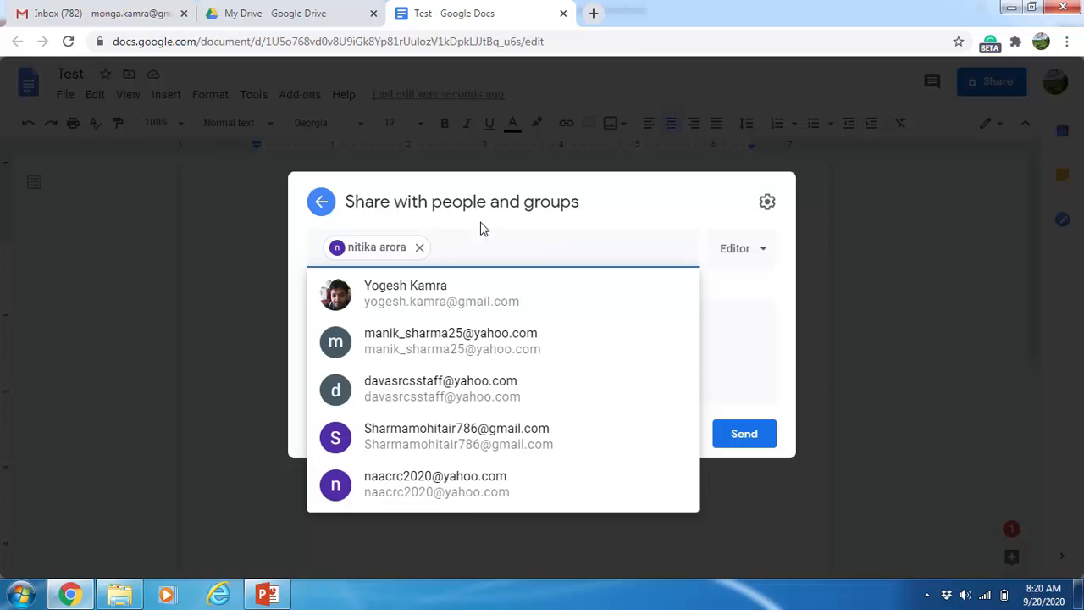
left_click(485, 311)
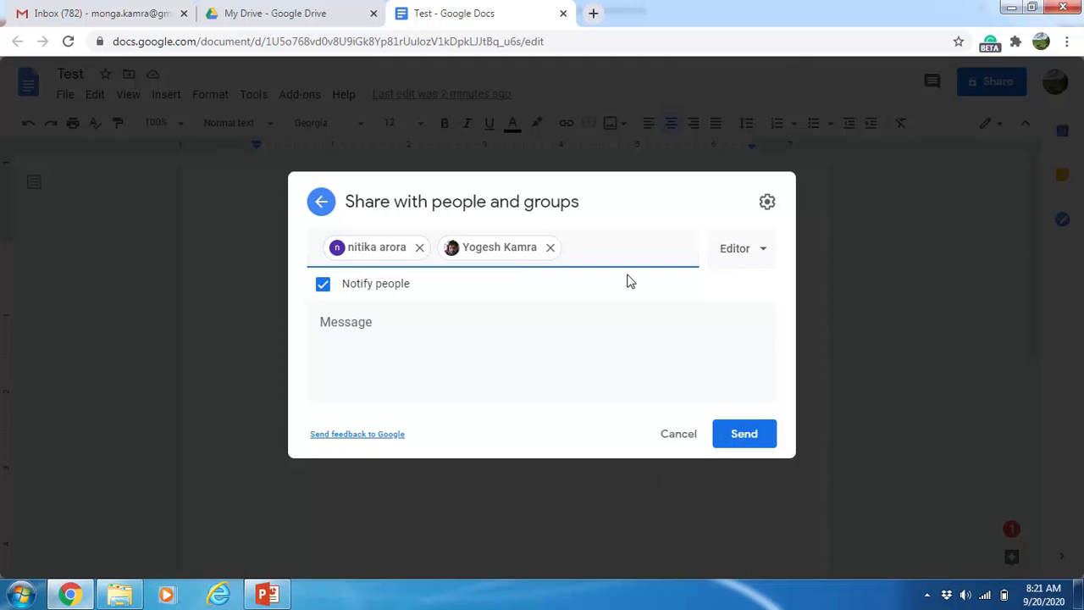
Step: Check the Viewer, Commenter and Editor options, keep Editor, then cancel adding the two people
left_click(766, 254)
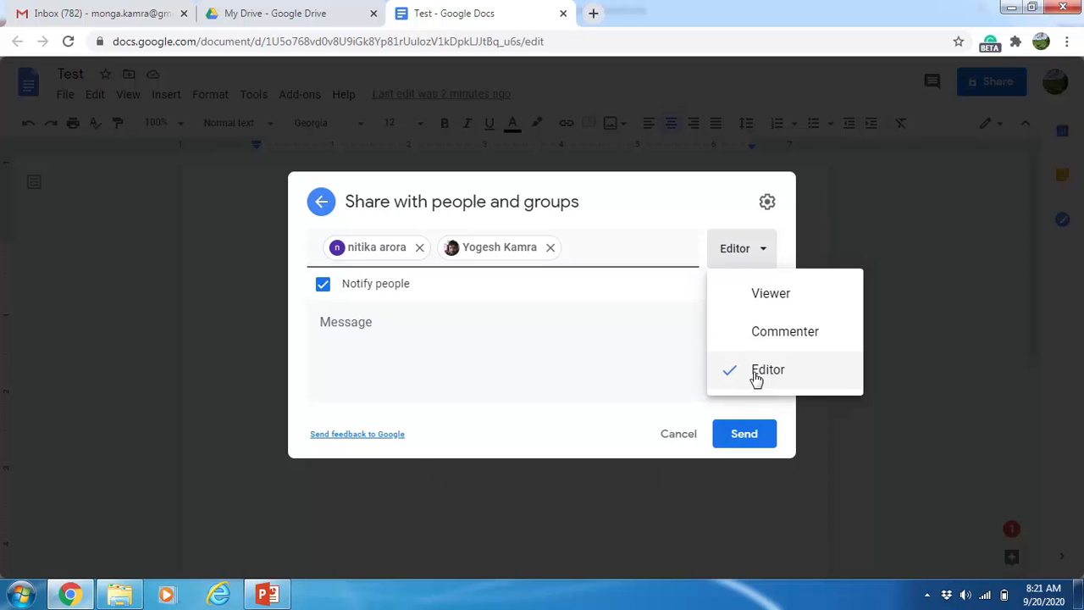
left_click(638, 353)
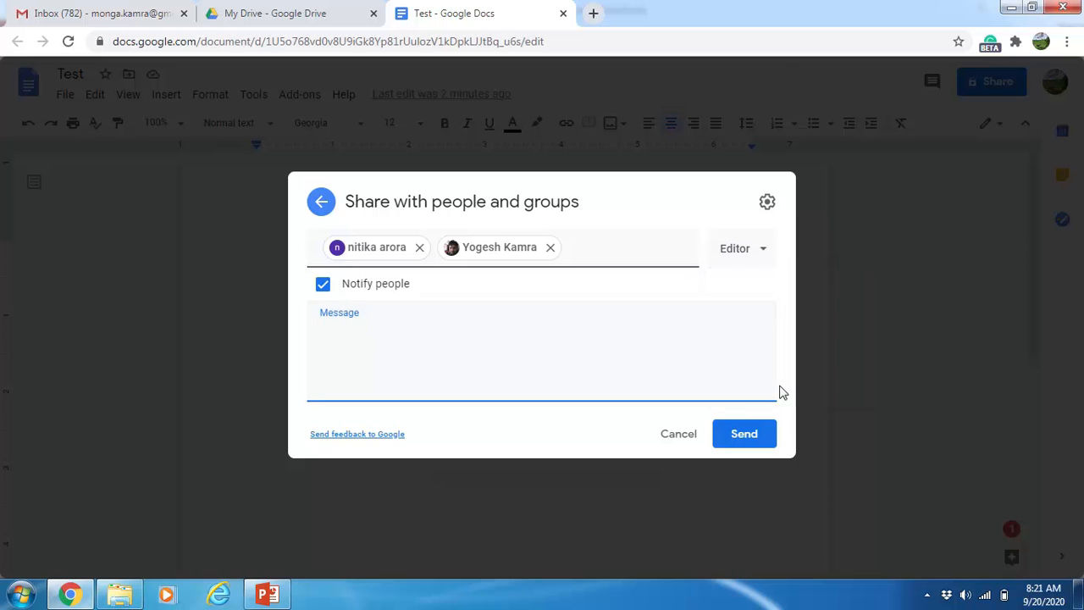
left_click(679, 438)
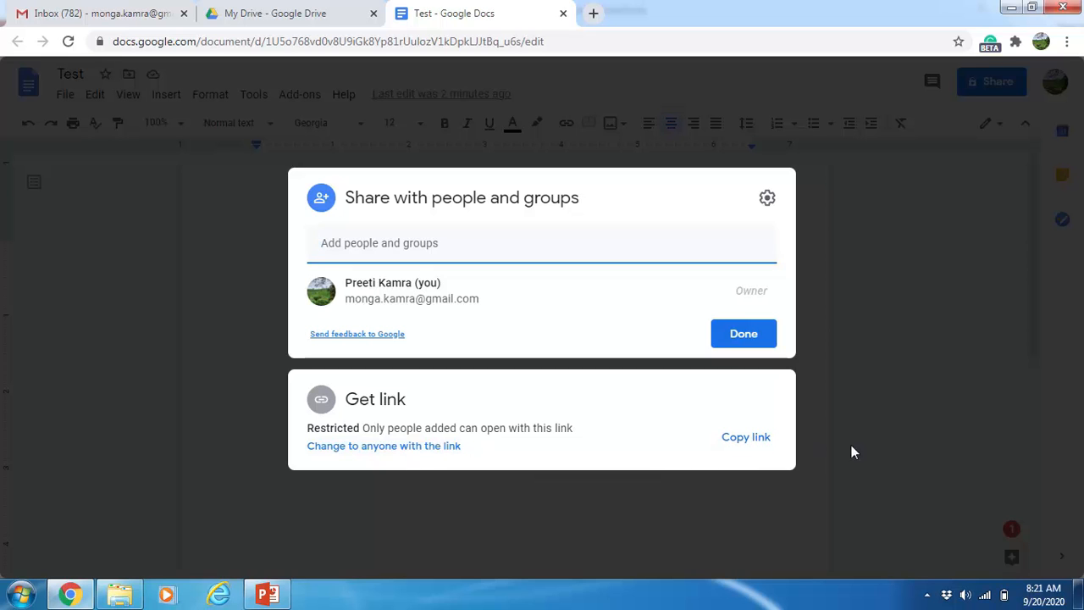
Step: Copy the Test link, try Anyone with the link, revert to Restricted, and finish
left_click(750, 438)
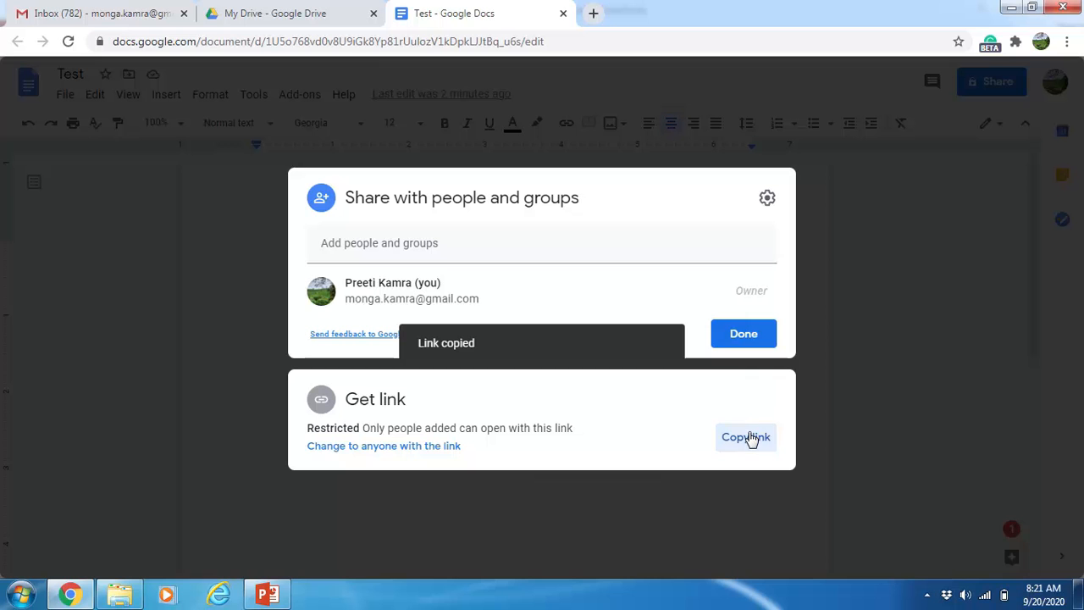
left_click(394, 447)
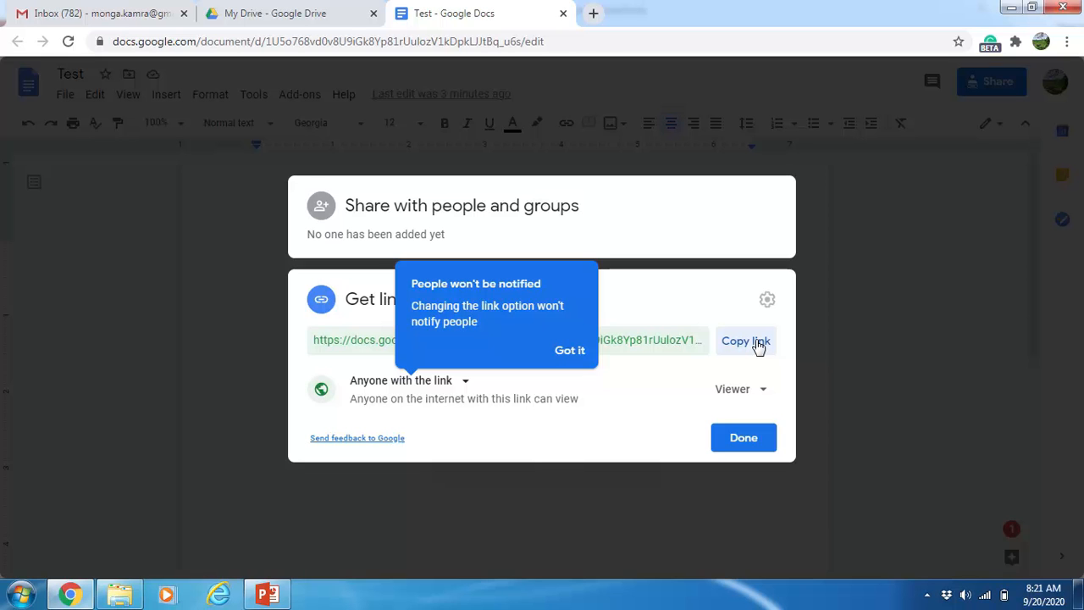
left_click(563, 356)
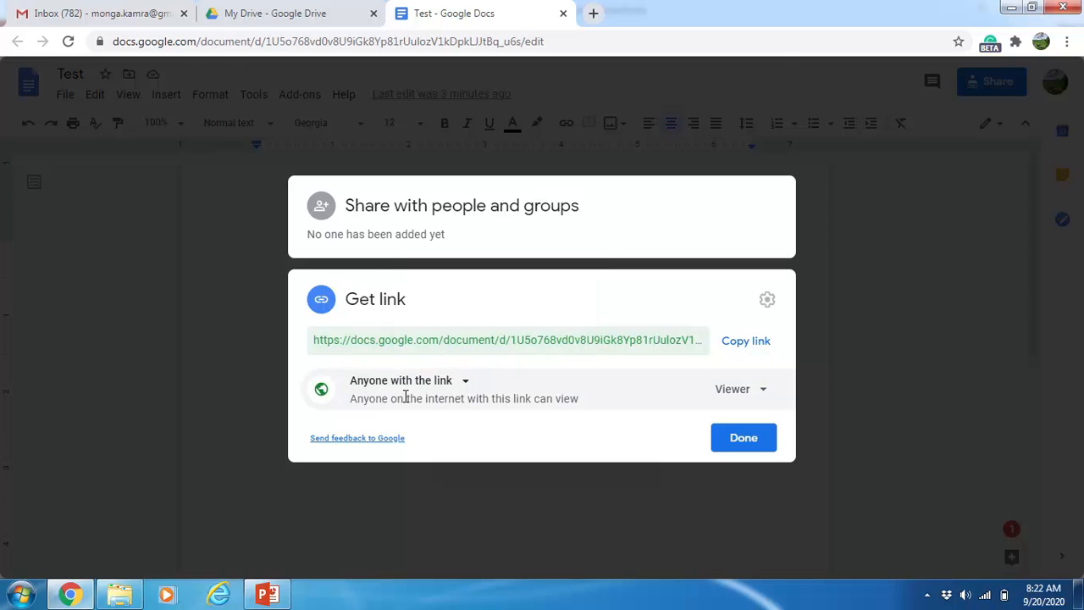
left_click(466, 386)
left_click(423, 424)
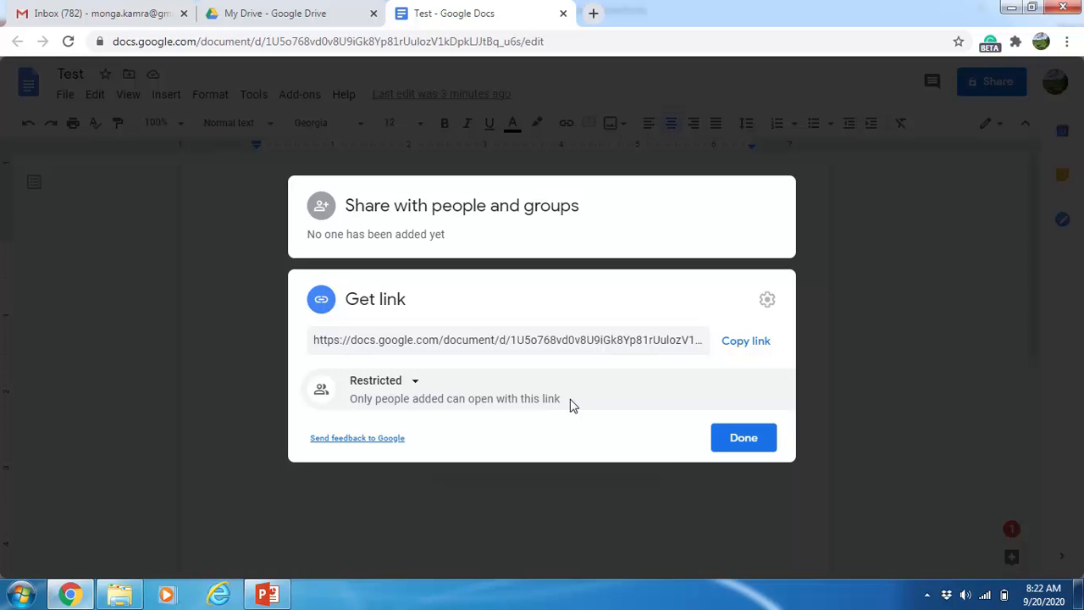
left_click(739, 438)
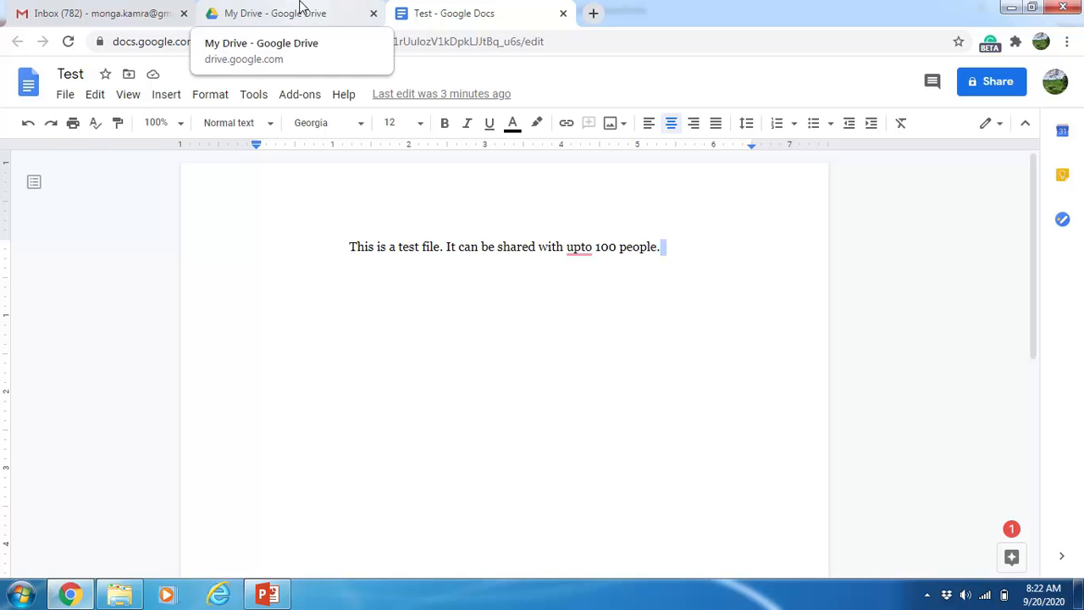
Step: Back in My Drive, create a blank Google Sheets spreadsheet
left_click(301, 6)
left_click(59, 140)
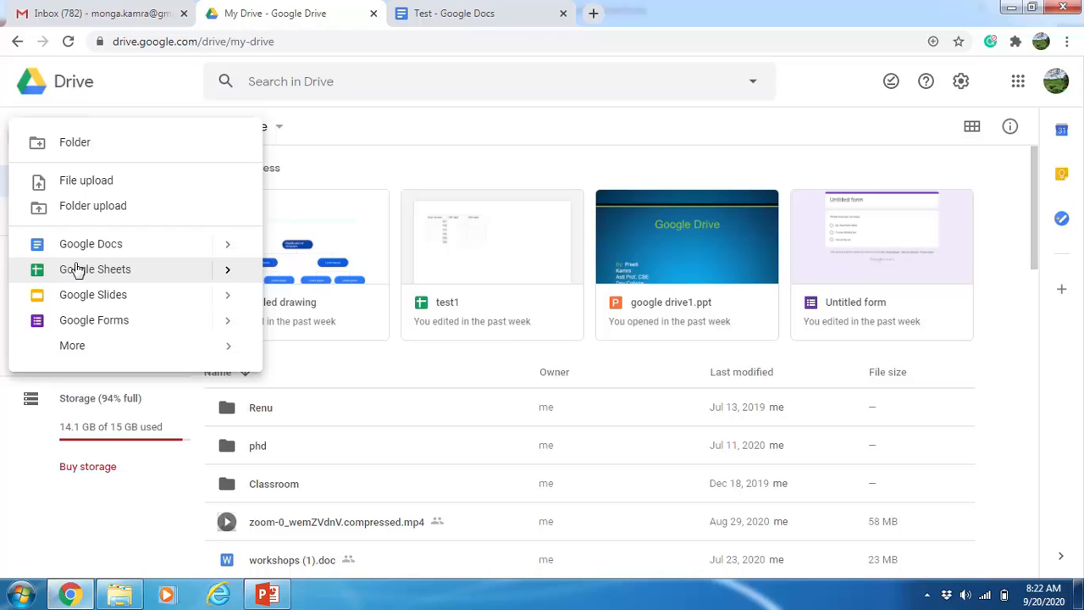
mouse_move(227, 273)
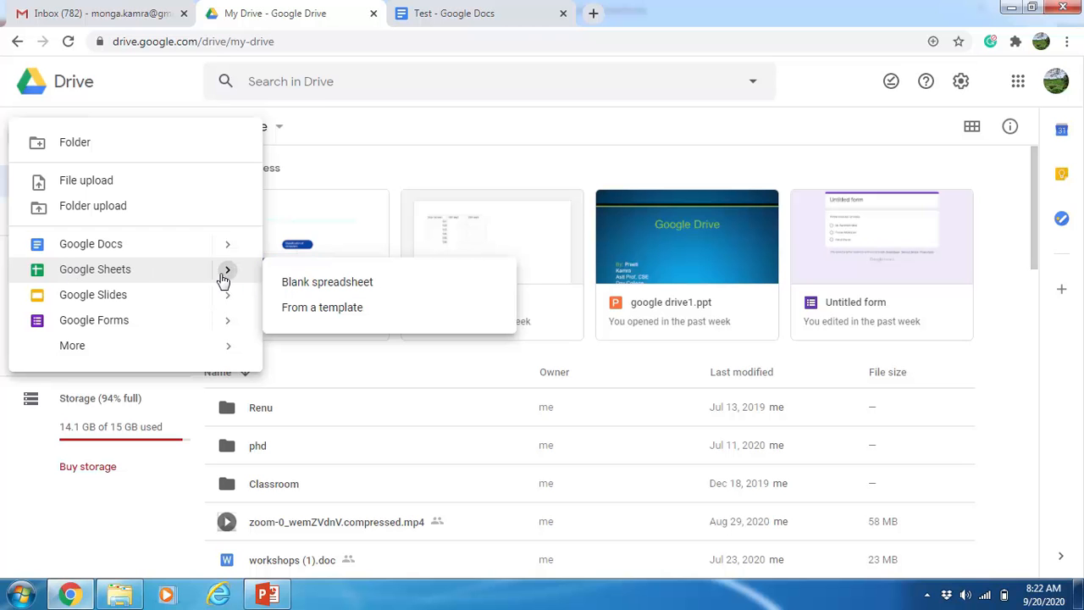
left_click(333, 281)
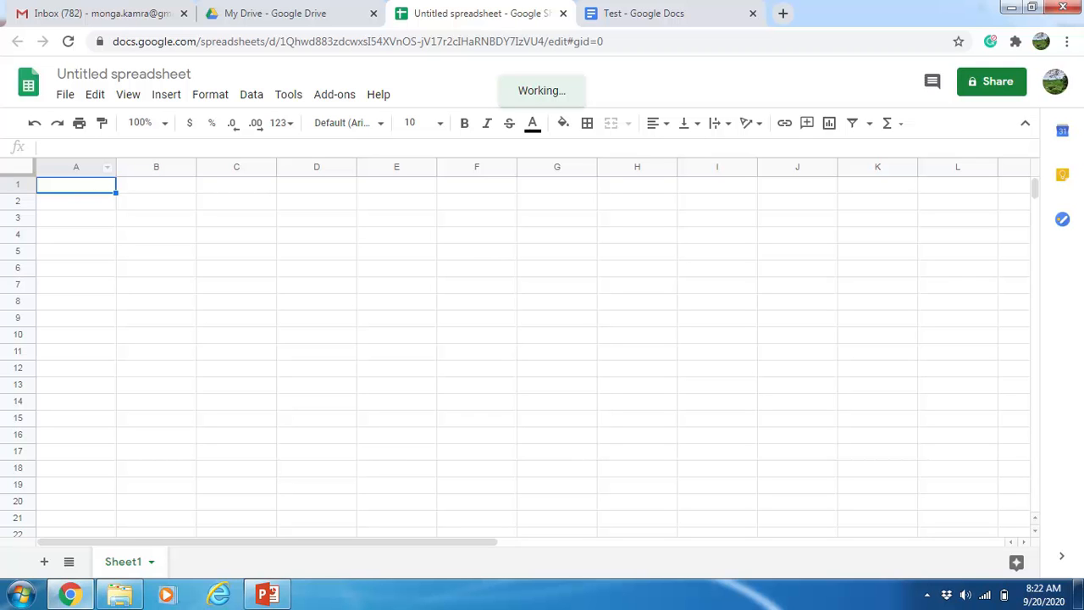
Step: Enter headers Bca, 18th Sept, 19th Sept and 20th Sept across A1:D1
type("Bca")
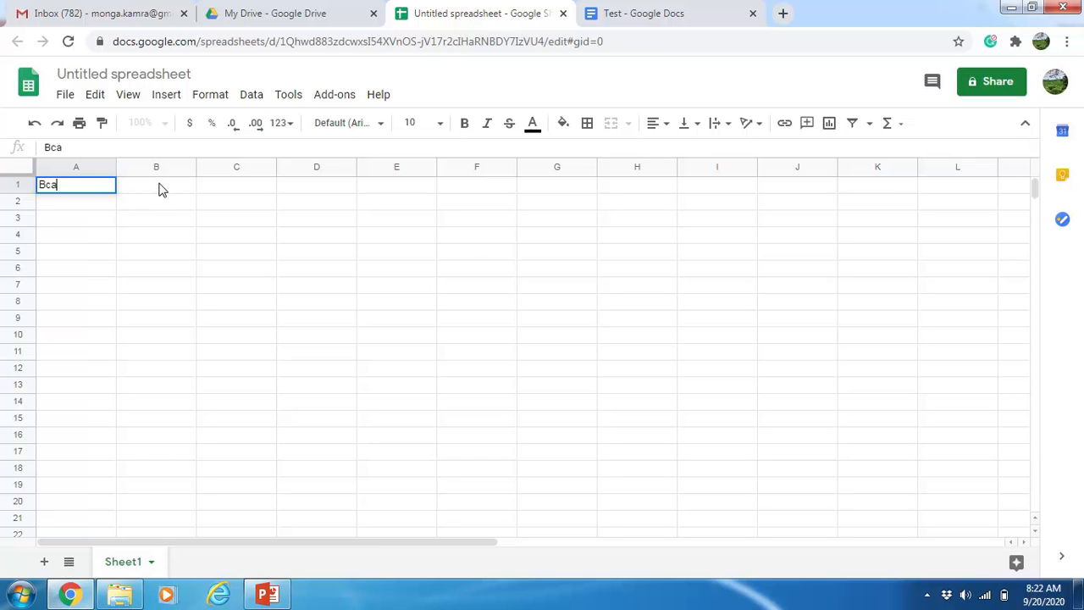
left_click(162, 189)
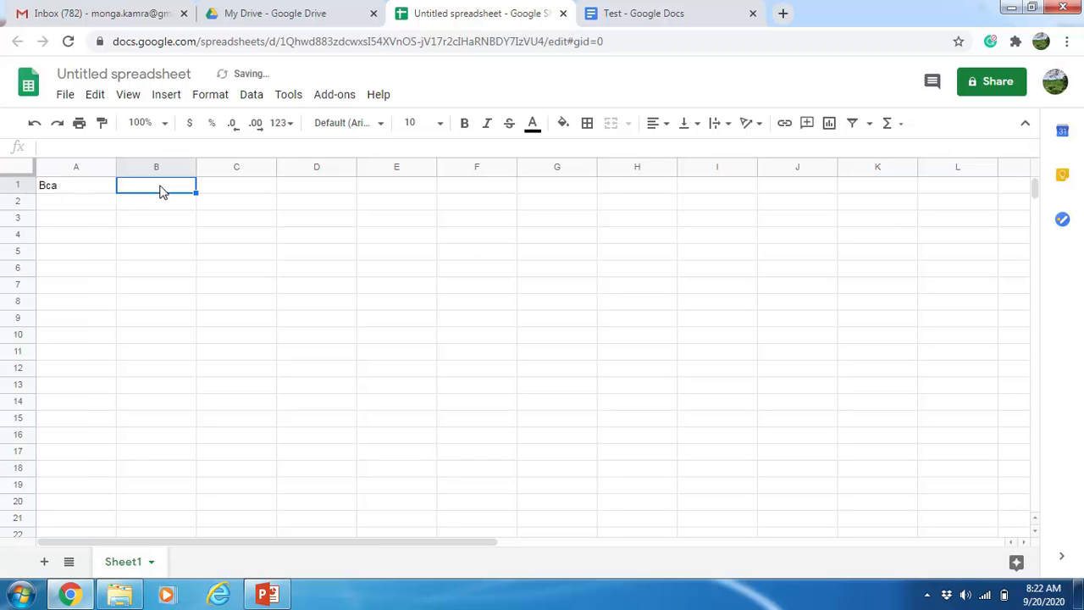
type("18th Spe")
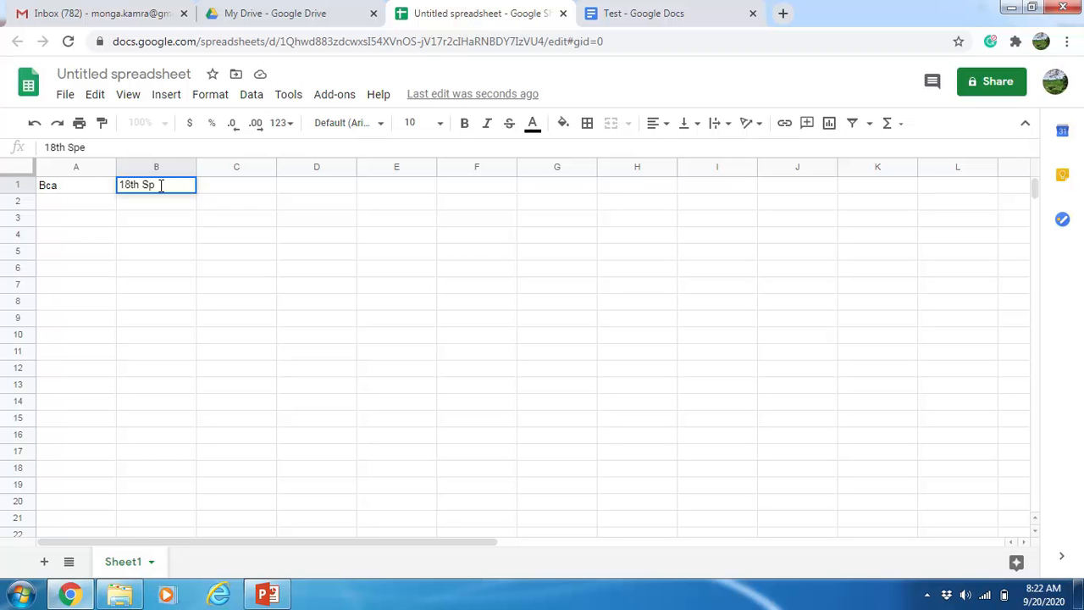
key("BackSpace")
key("BackSpace")
type("ept")
key("Tab")
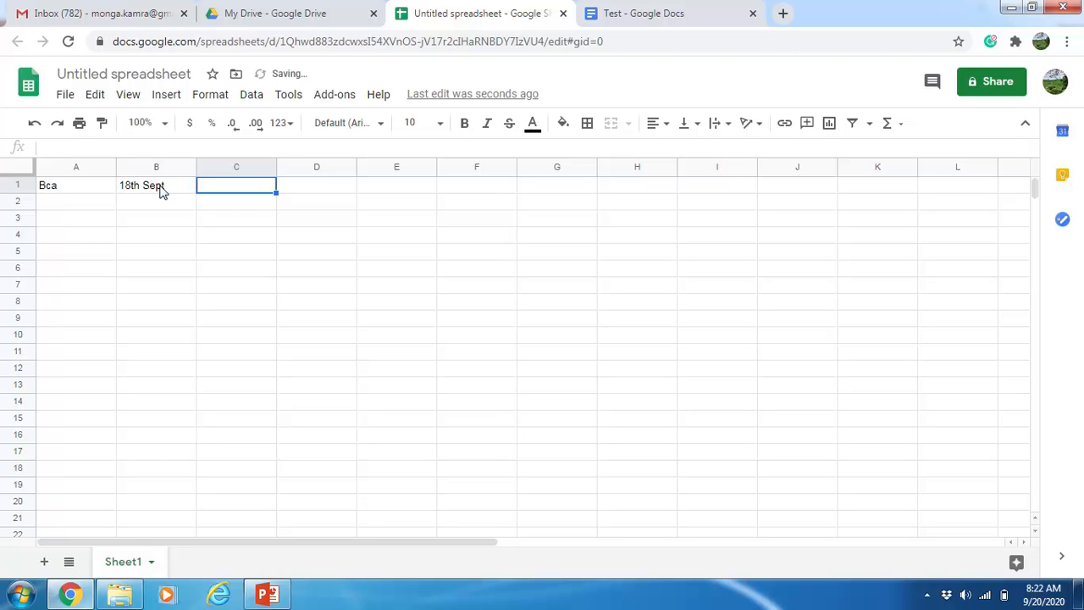
type("19th ")
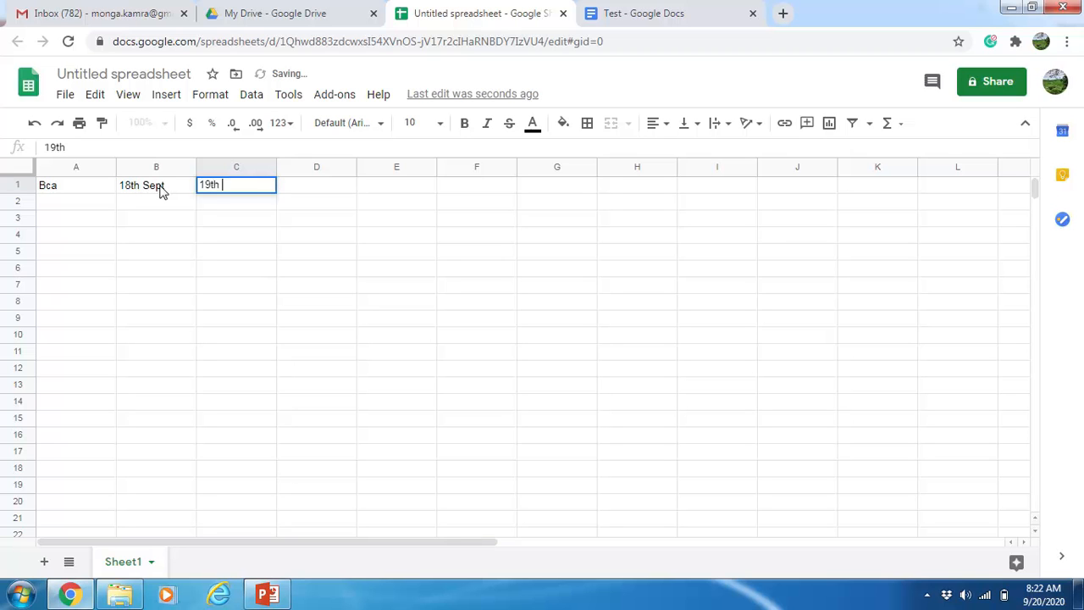
type("Sept")
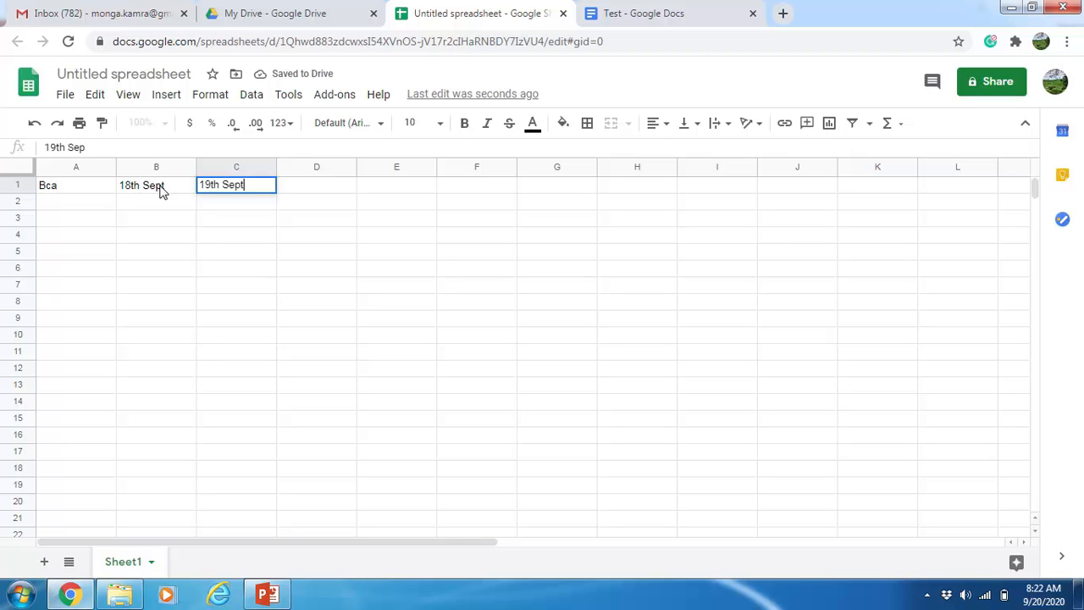
key("Tab")
type("20th Sept")
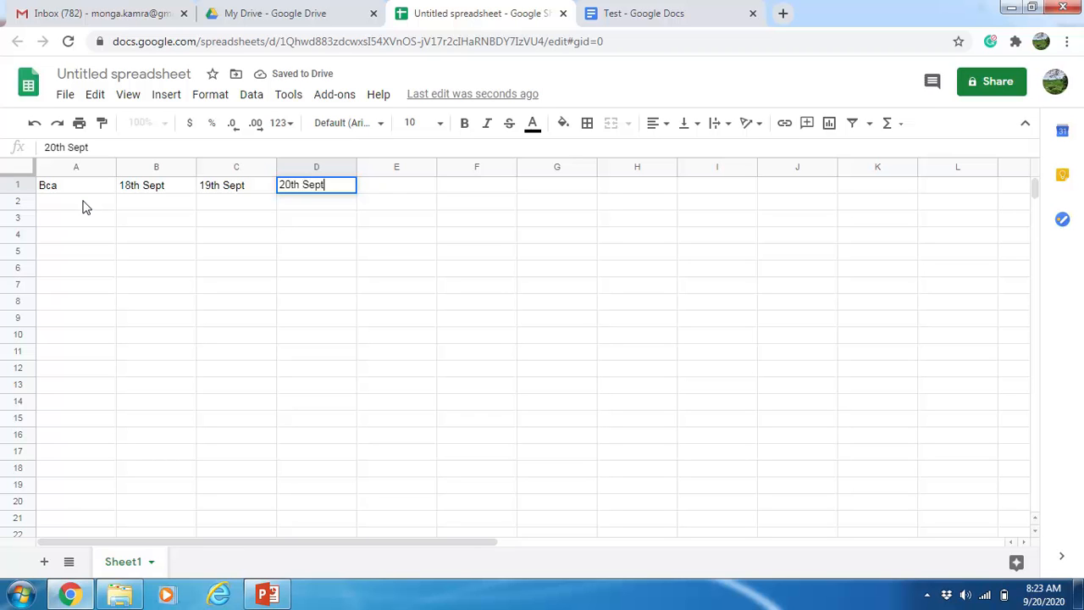
left_click(83, 207)
Step: Enter roll numbers 101 through 106 down cells A2:A7
type("101")
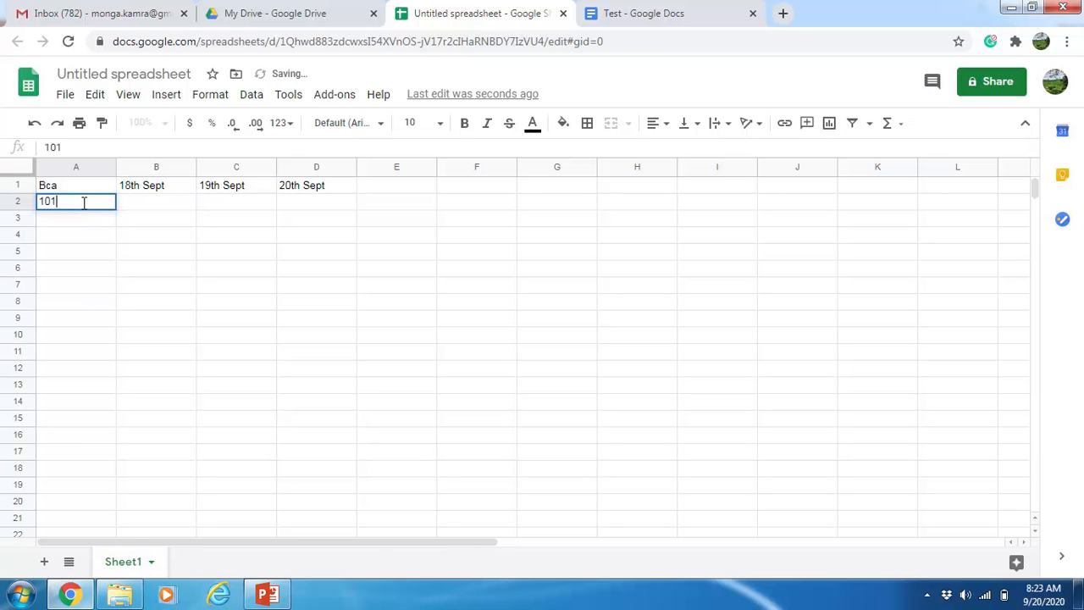
key("Return")
type("102")
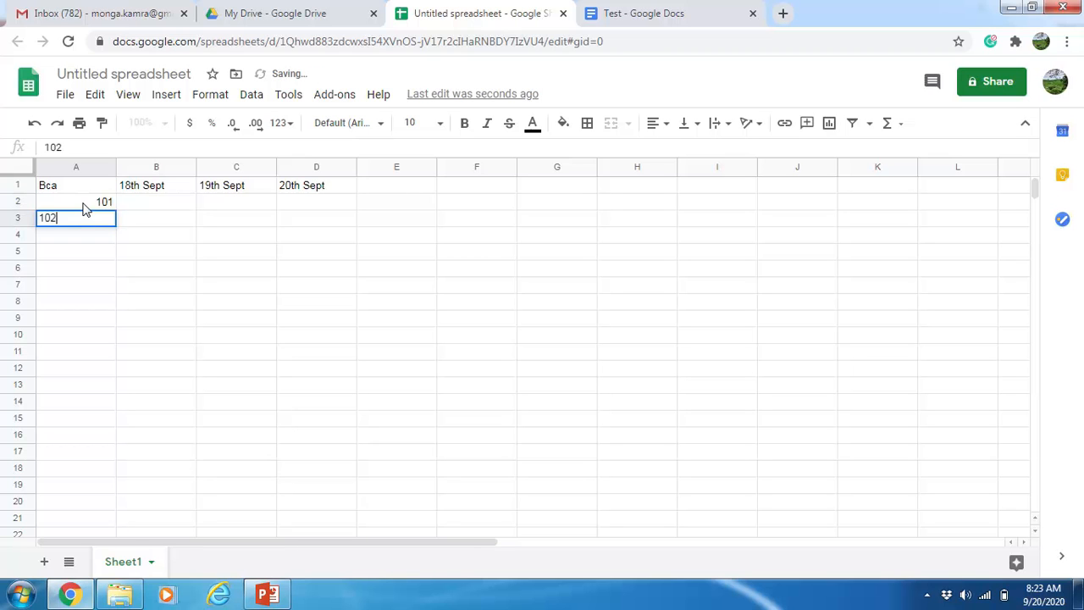
key("Return")
type("103")
key("Return")
type("104")
key("Return")
type("104")
key("BackSpace")
type("5")
key("Return")
type("106")
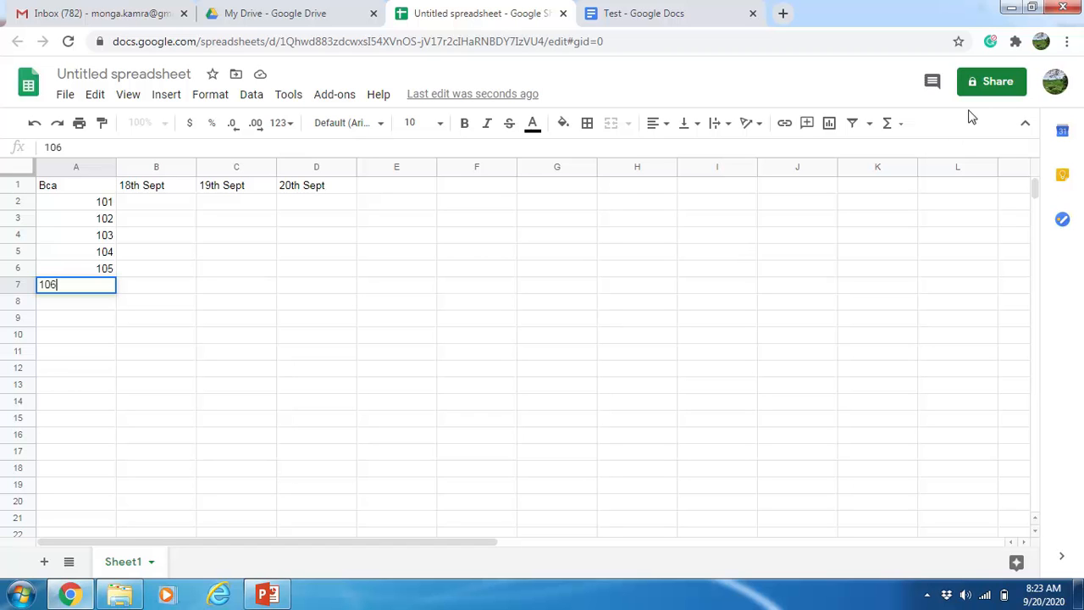
Step: Name the spreadsheet 'attendance' at the sharing prompt
left_click(983, 88)
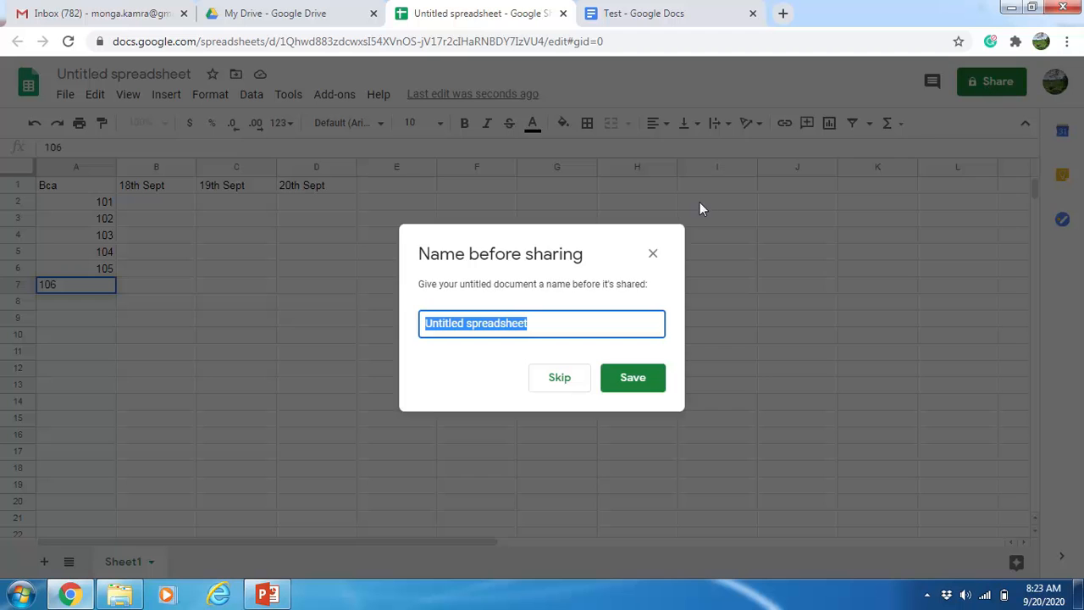
type("atten")
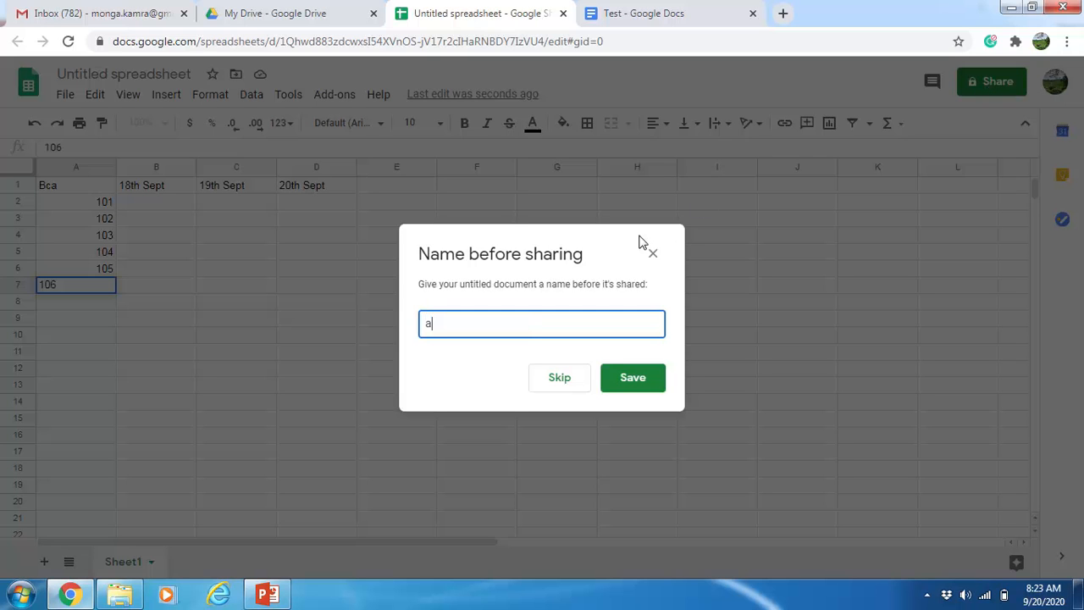
type("dance")
left_click(633, 378)
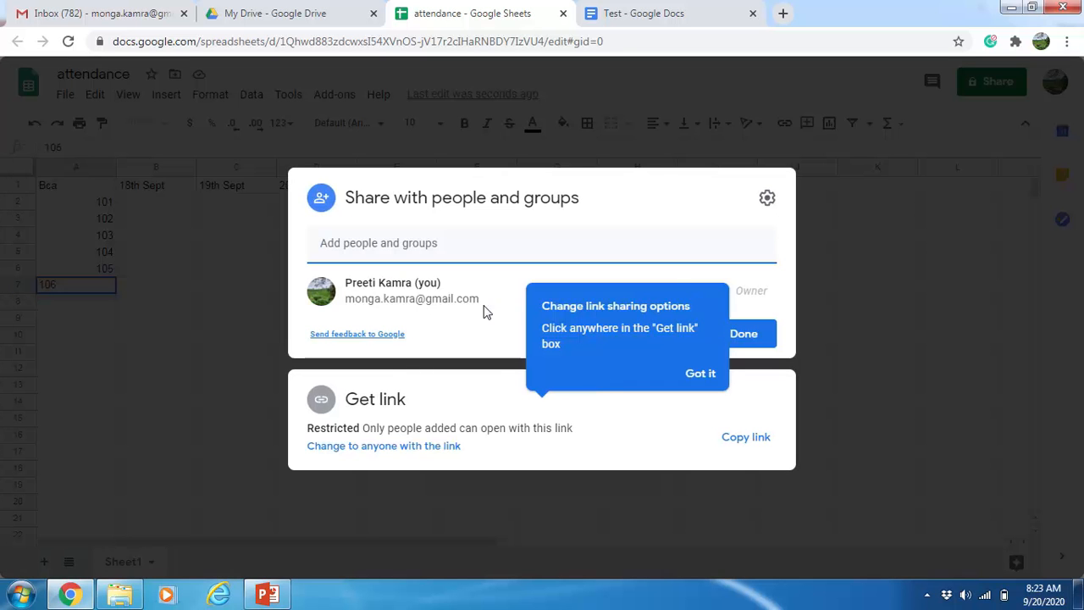
Step: Add a suggested contact as a collaborator, cancel that invite, and return to My Drive
left_click(484, 233)
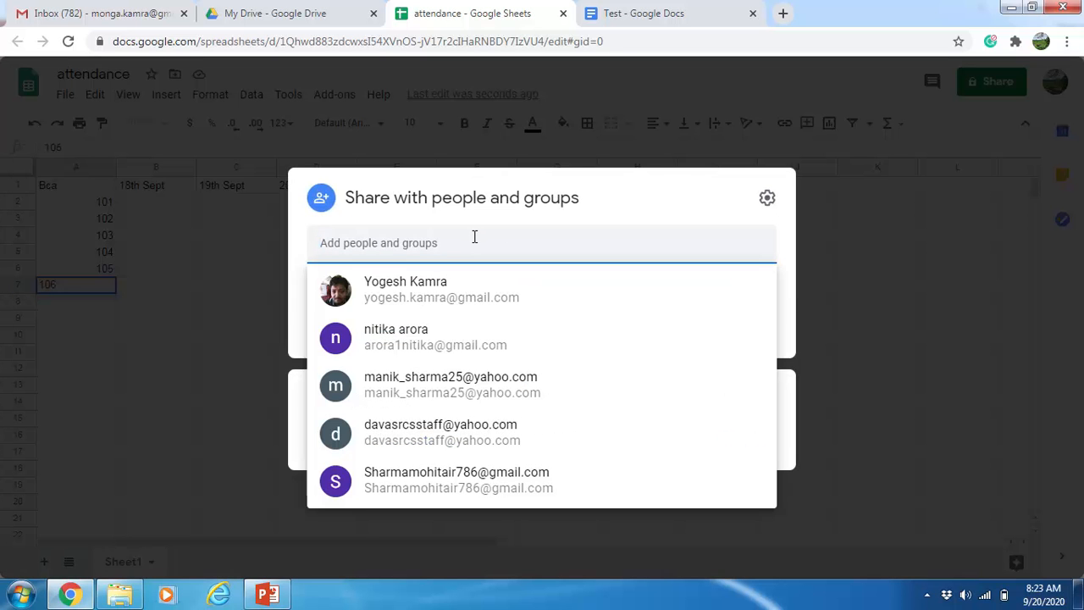
left_click(527, 271)
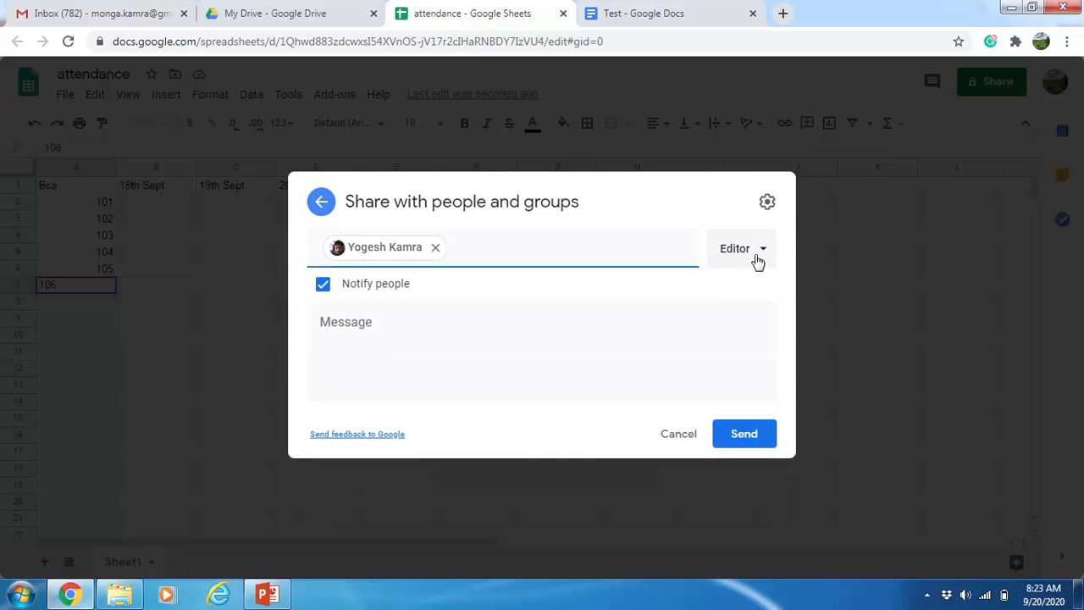
left_click(760, 251)
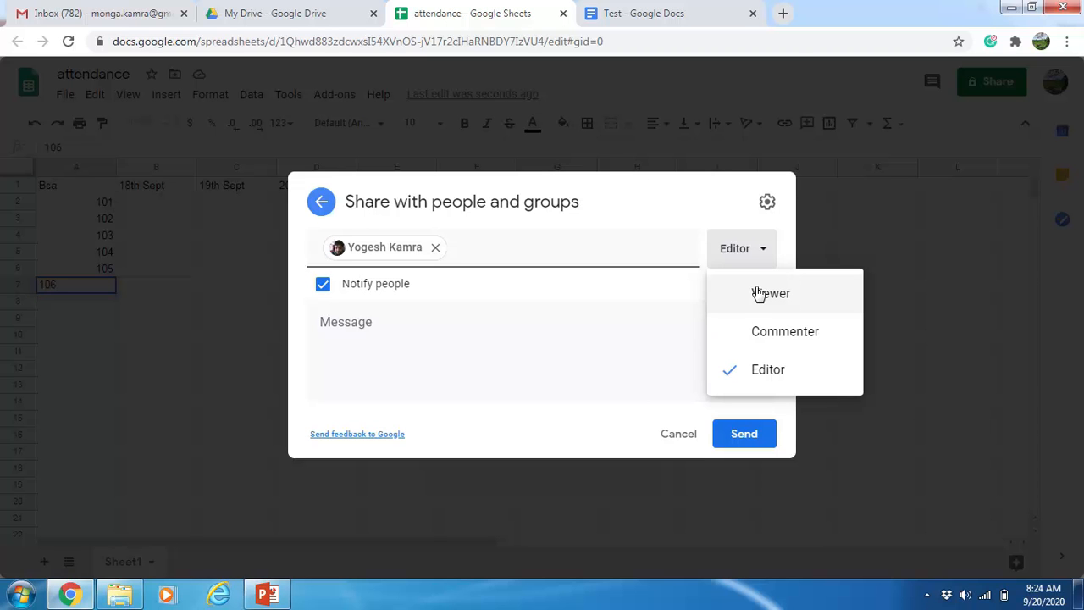
left_click(952, 211)
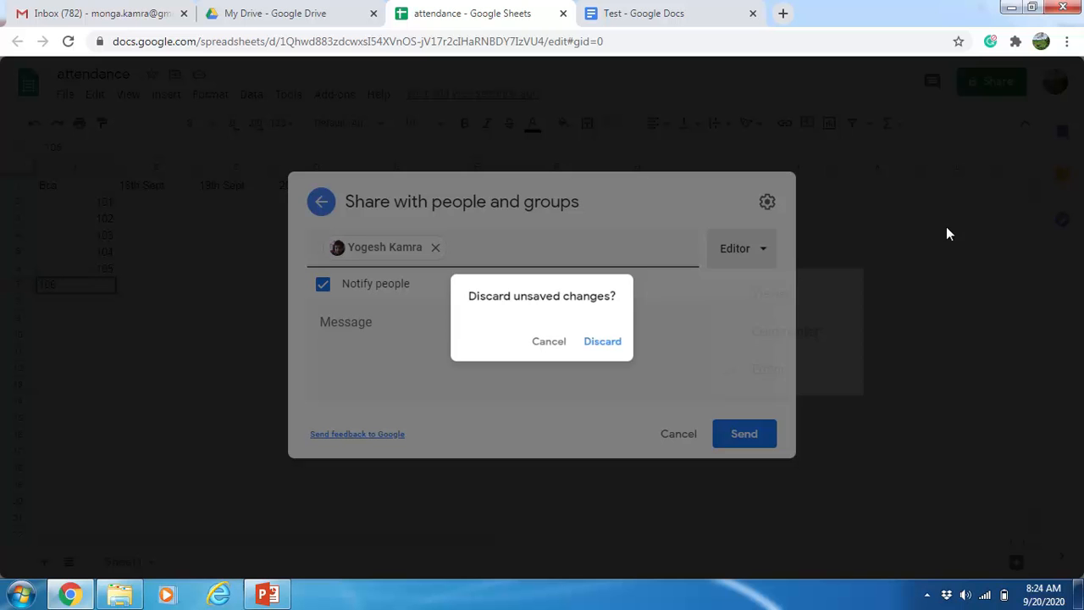
left_click(563, 349)
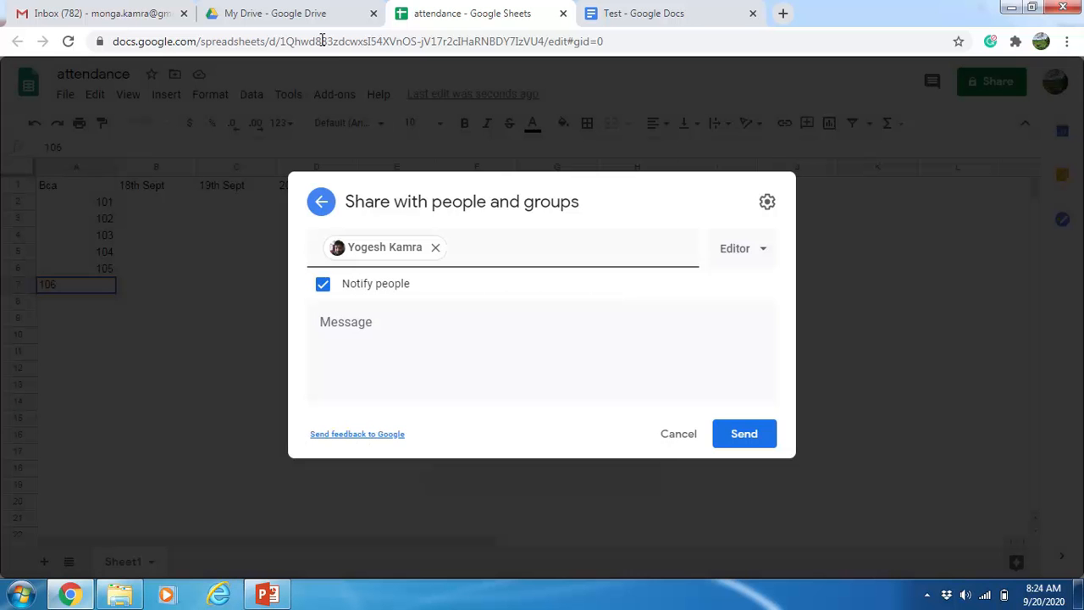
left_click(674, 437)
left_click(286, 7)
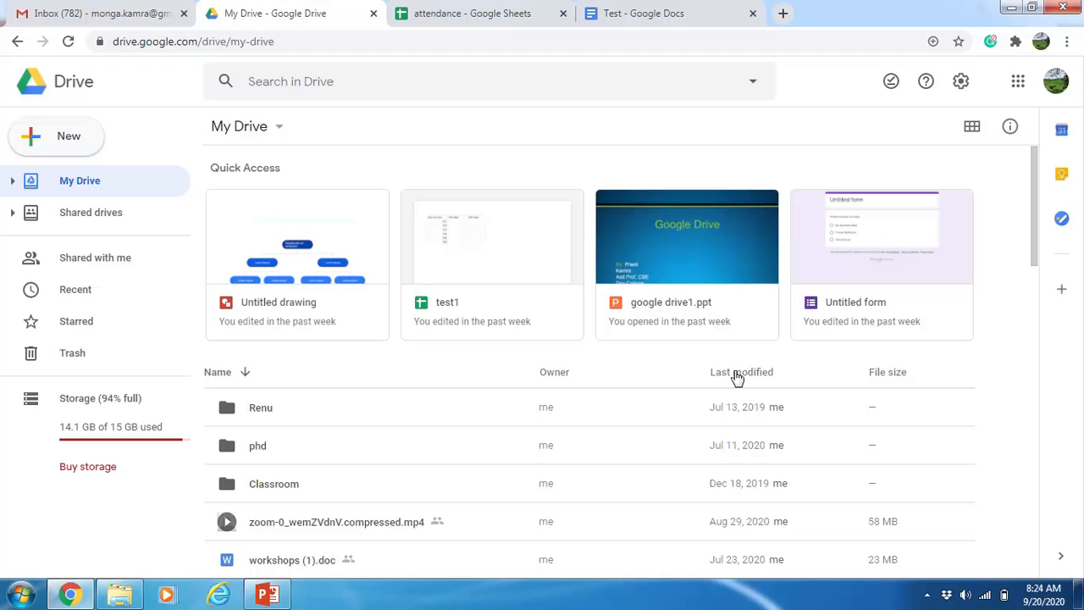
Step: Create a blank Google Slides presentation from the New menu
left_click(54, 144)
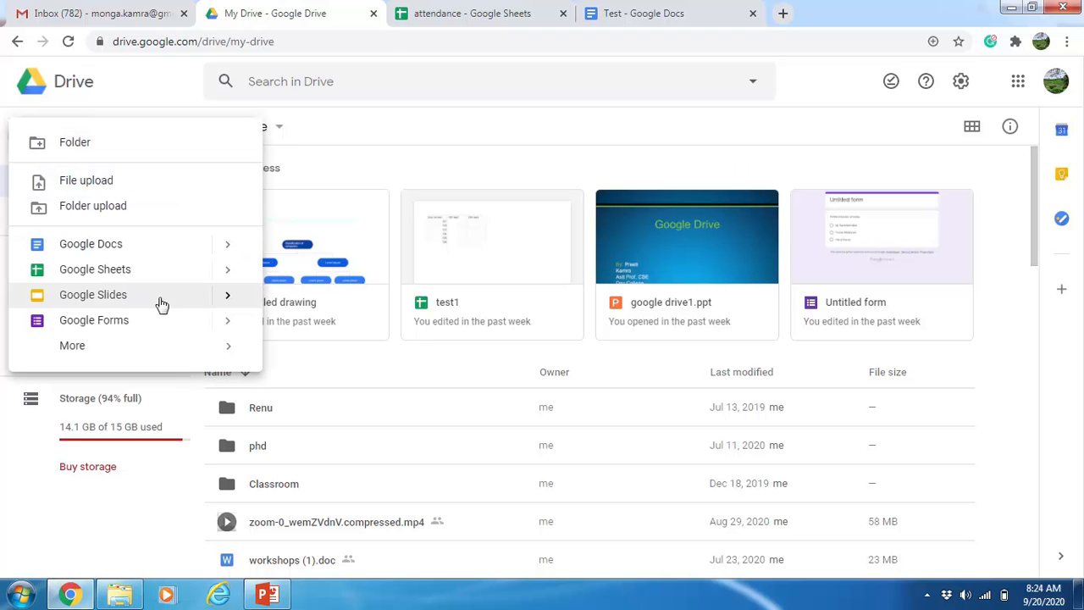
mouse_move(229, 298)
left_click(310, 312)
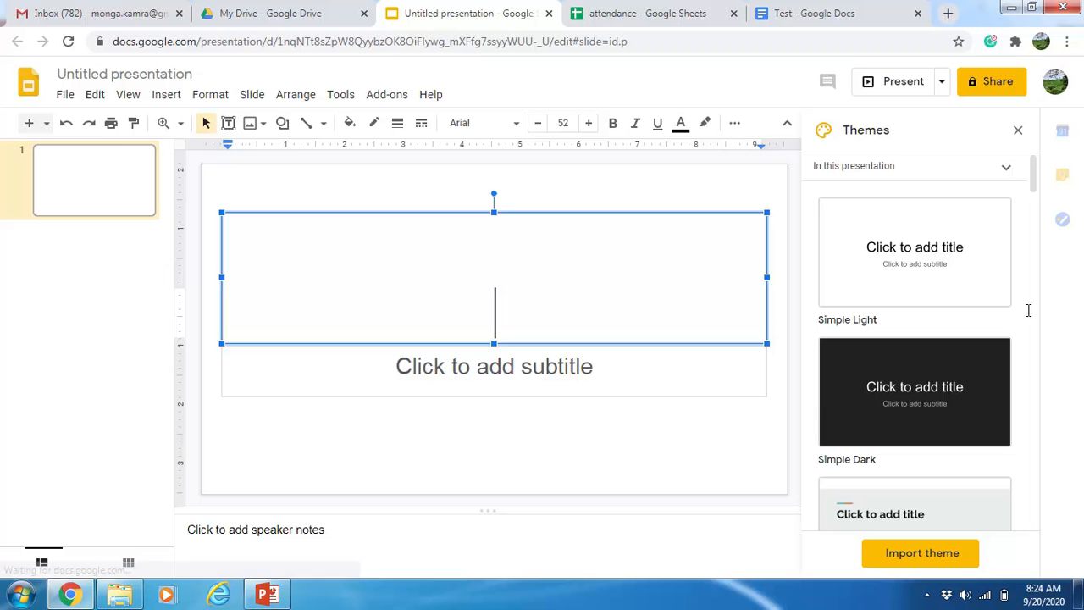
Step: Apply the Focus theme from the Themes panel
scroll(876, 508, "down", 2)
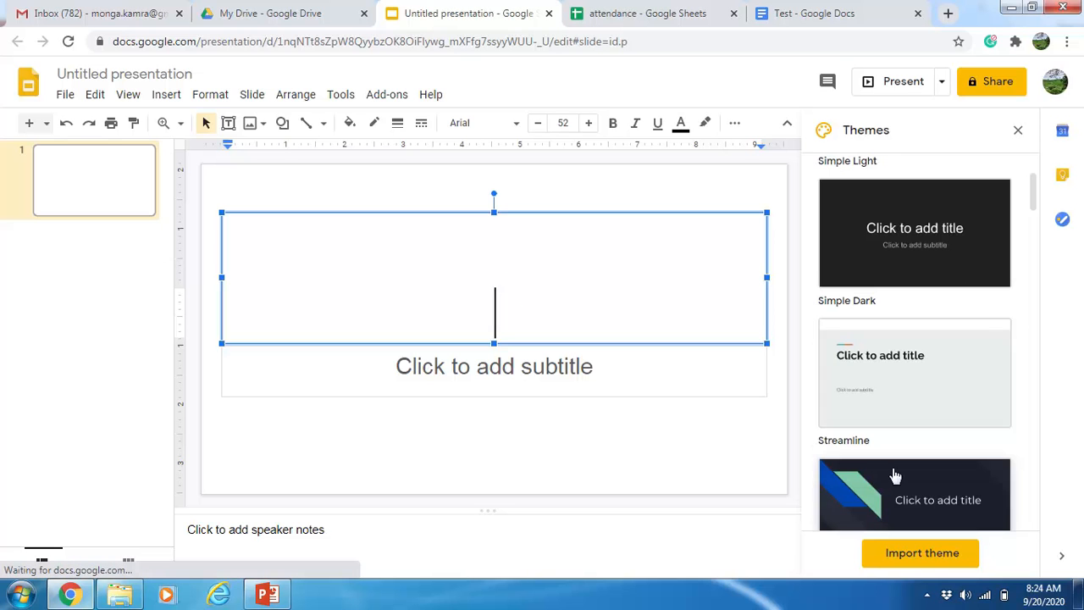
left_click(893, 502)
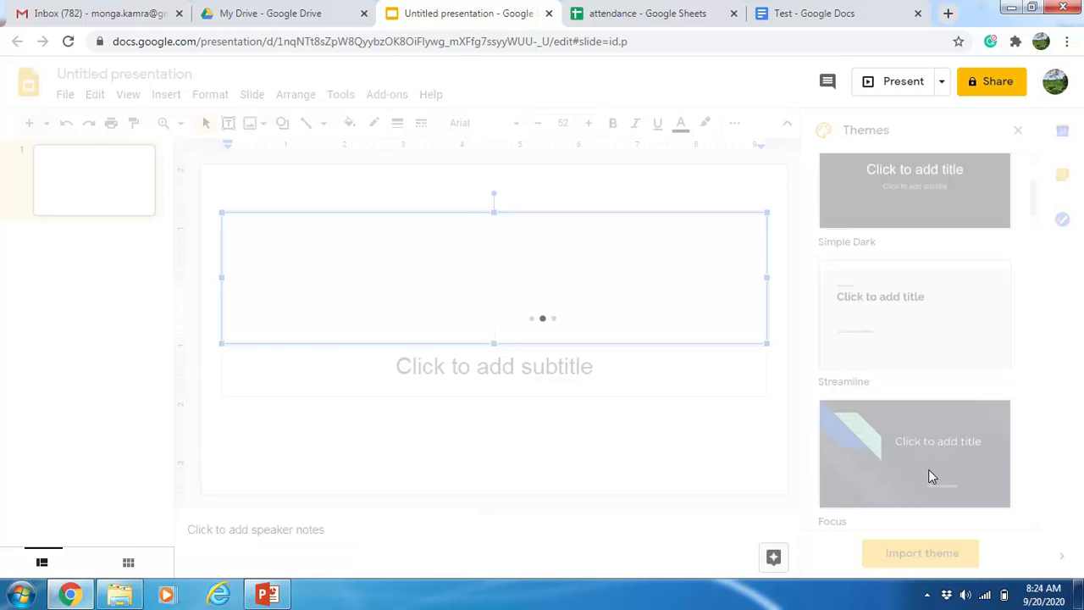